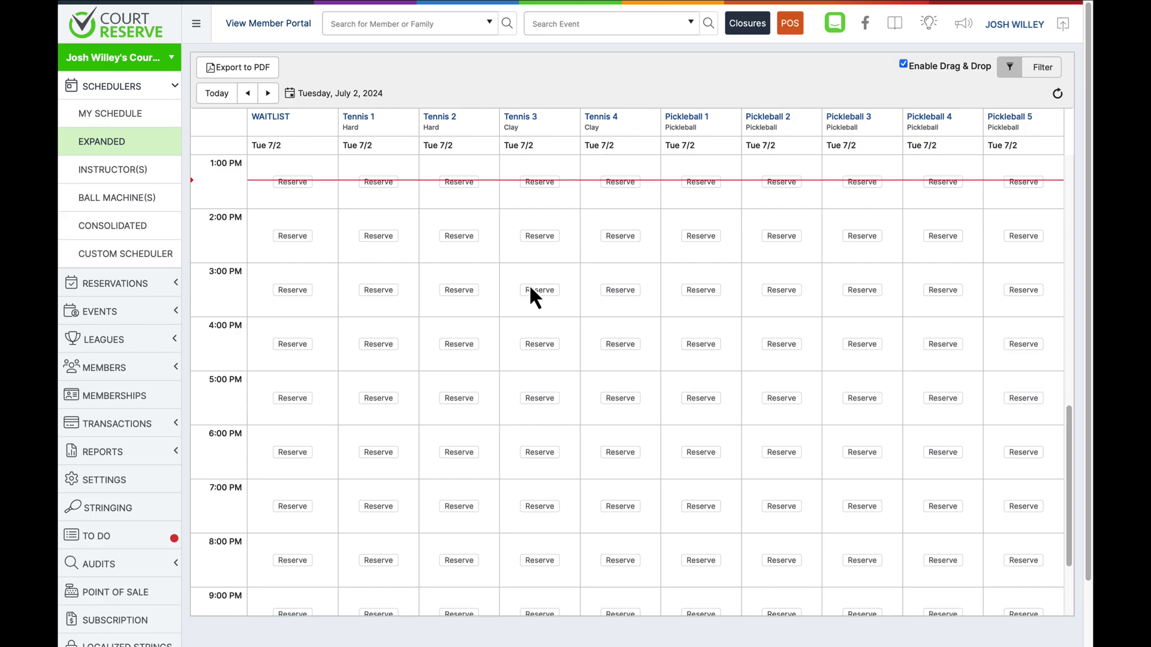
- Switch to the second location to view its Setup Guide entry, and return to the main organization
click(895, 25)
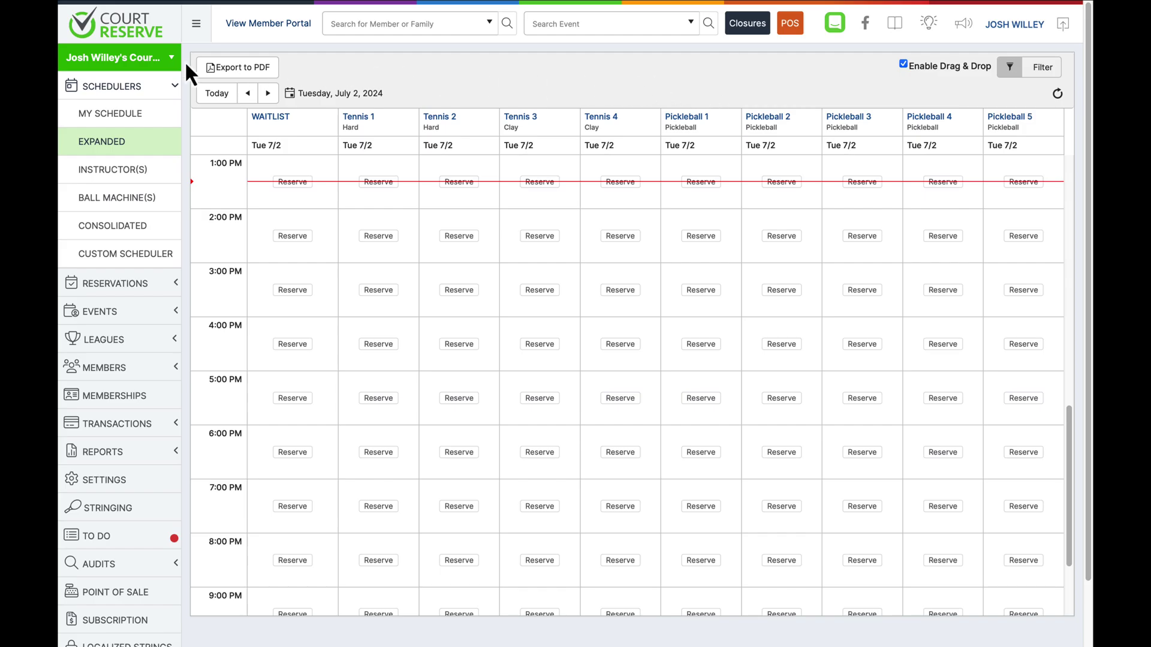
click(166, 58)
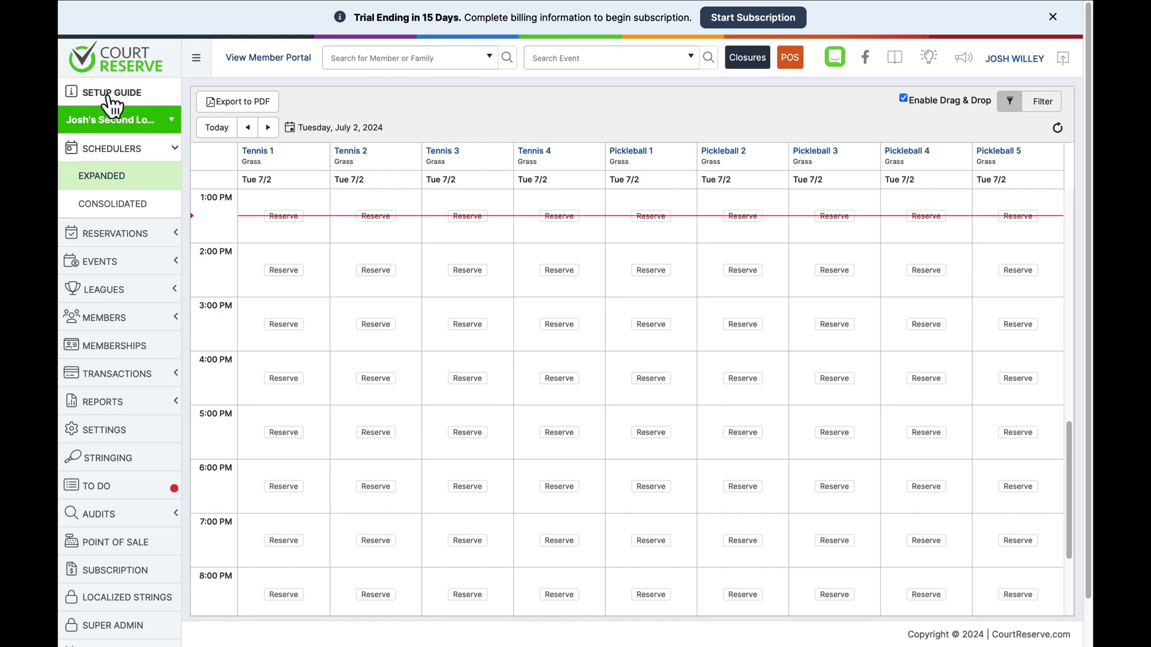
click(149, 120)
click(162, 146)
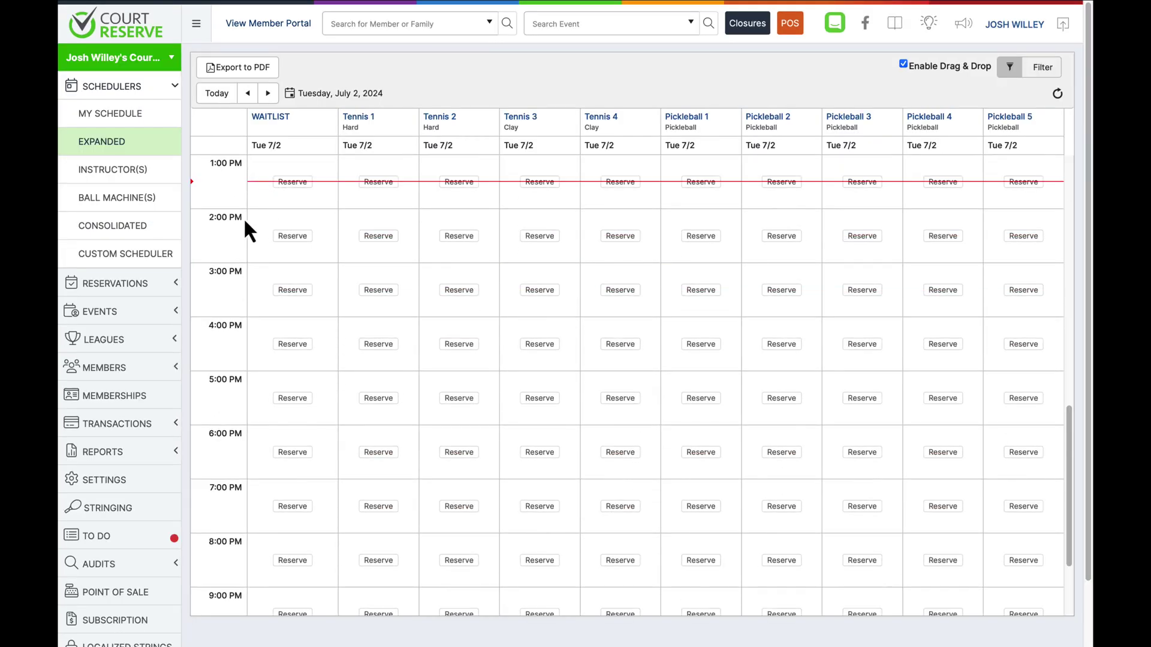
- Open the Setup Guide from the organization settings, mark the General and System Users tasks as completed, and return to the scheduler
click(99, 480)
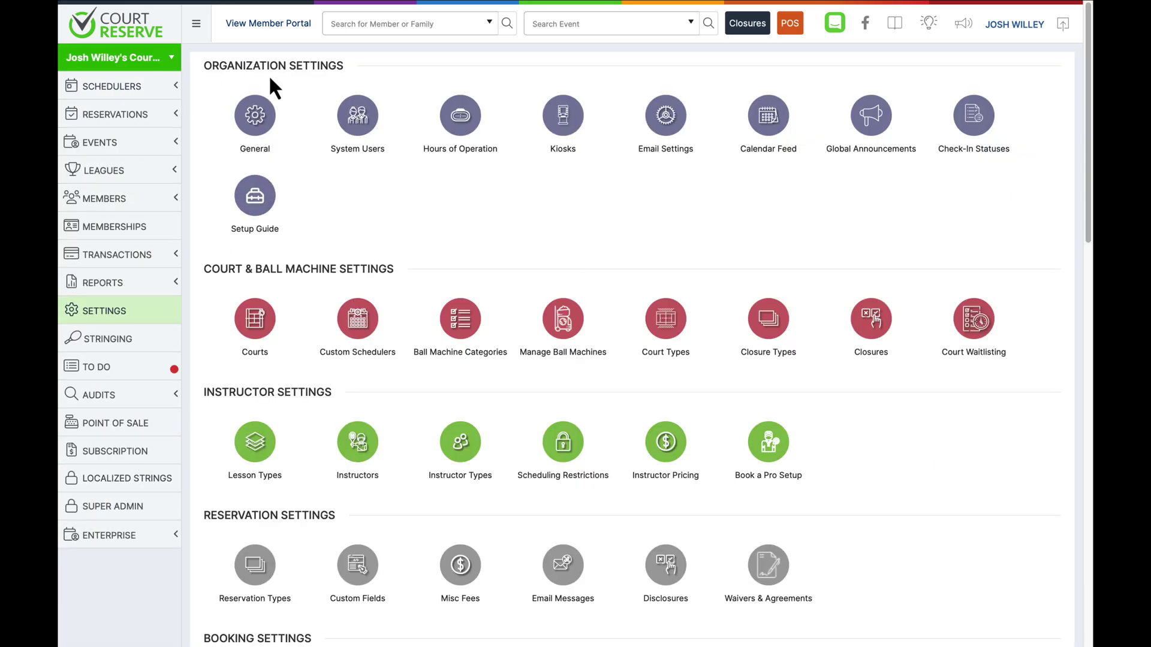
click(255, 195)
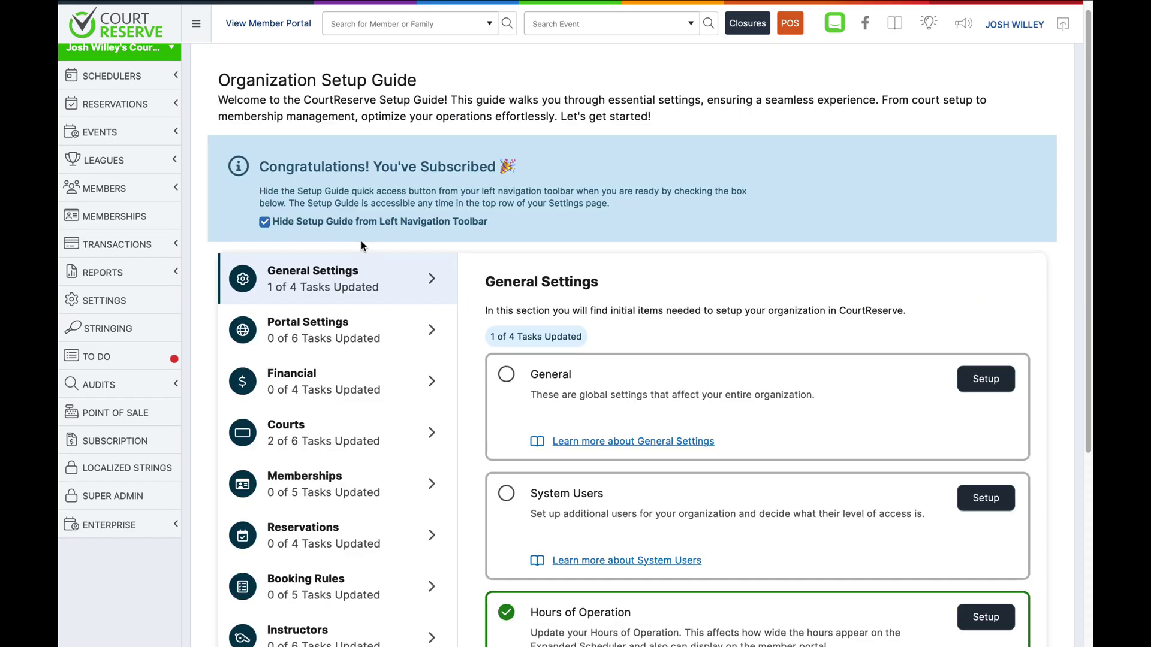
scroll(361, 241, down, 3)
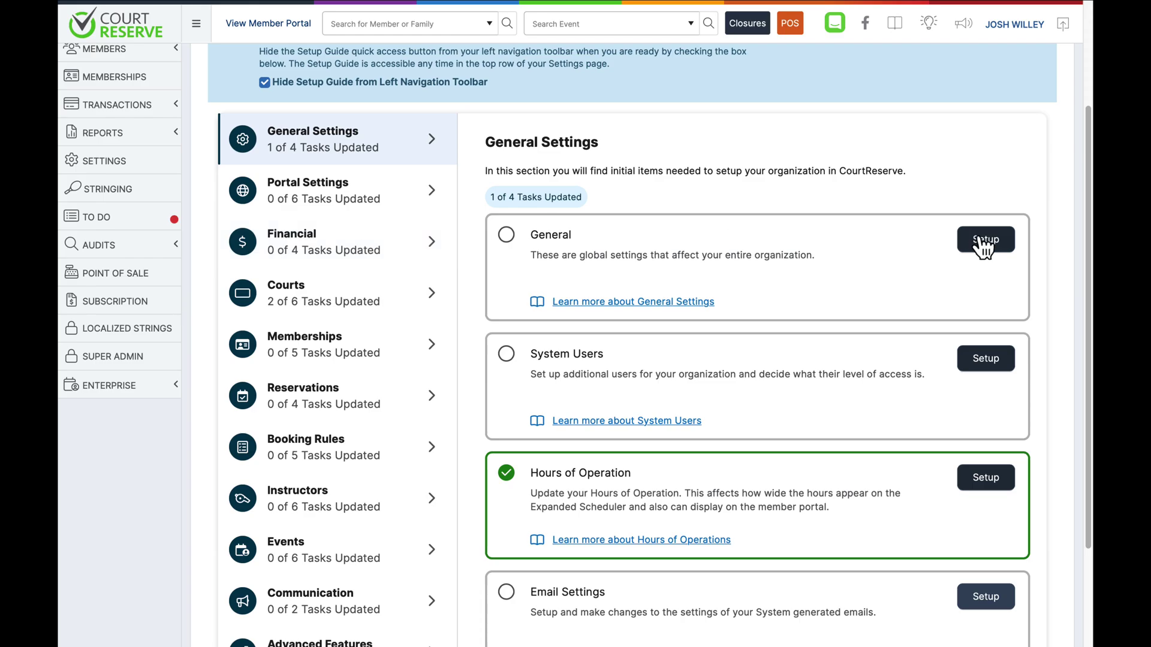
click(506, 239)
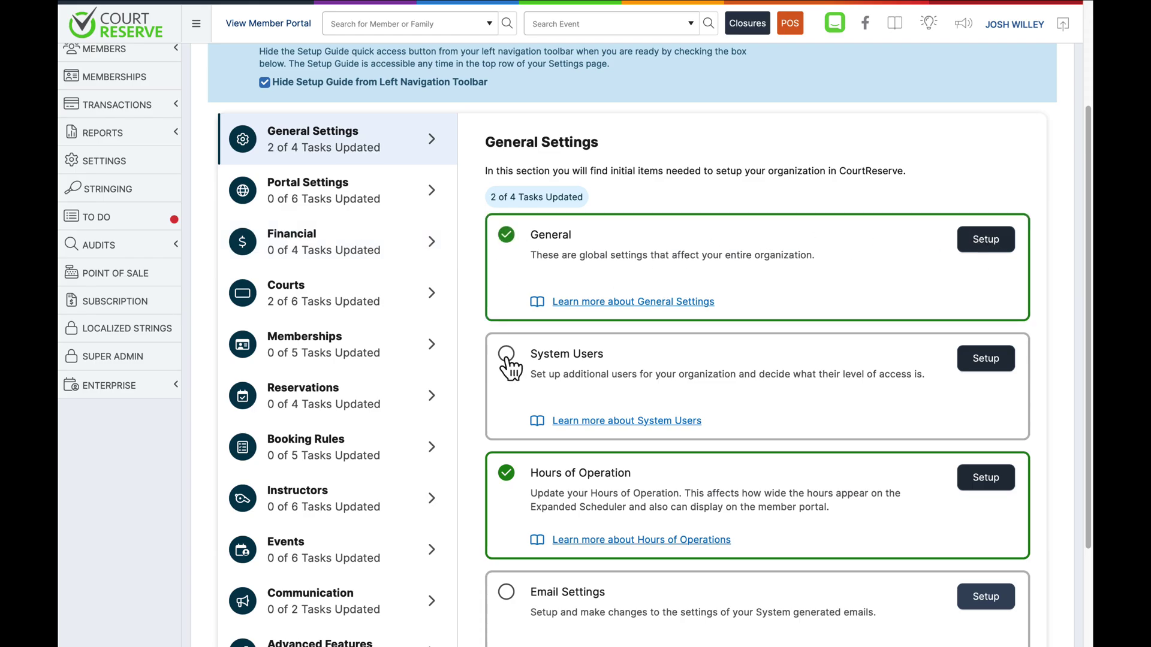
click(506, 356)
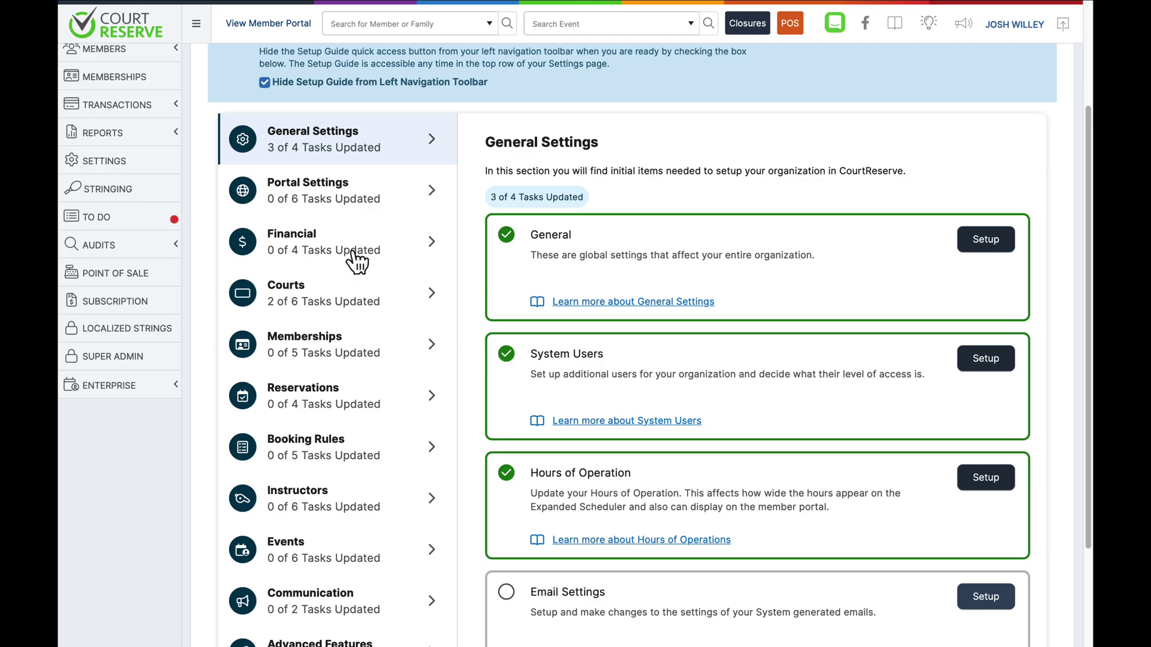
click(114, 41)
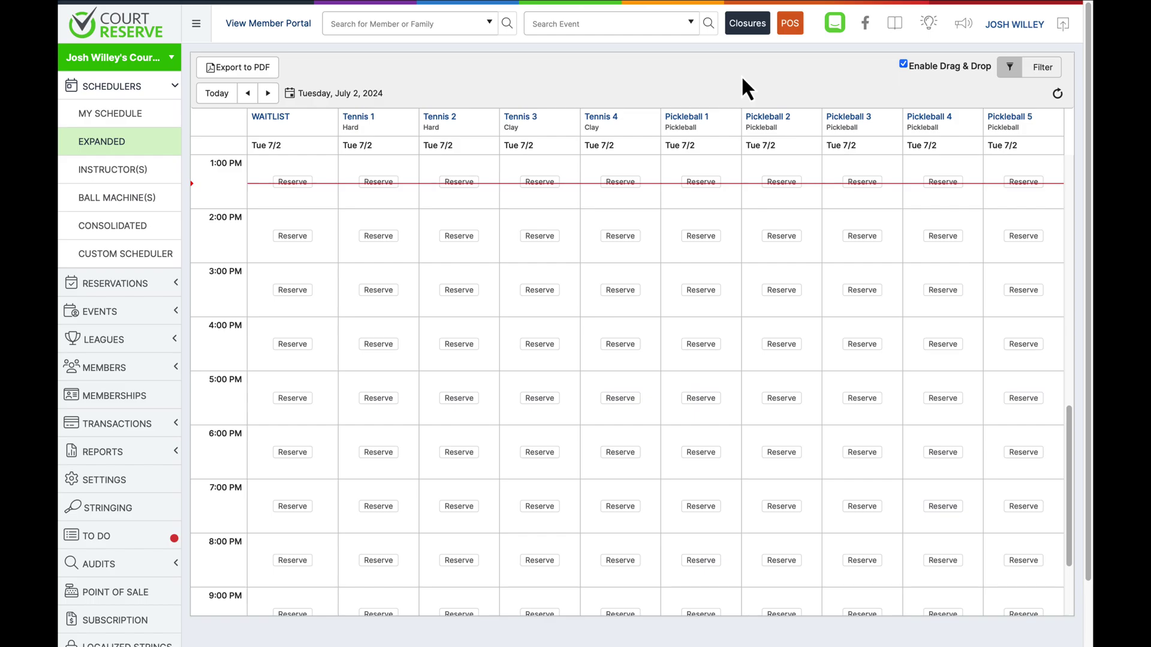
- Open the organization's General settings and view the available Date & Currency Format options without changing the selection
click(104, 480)
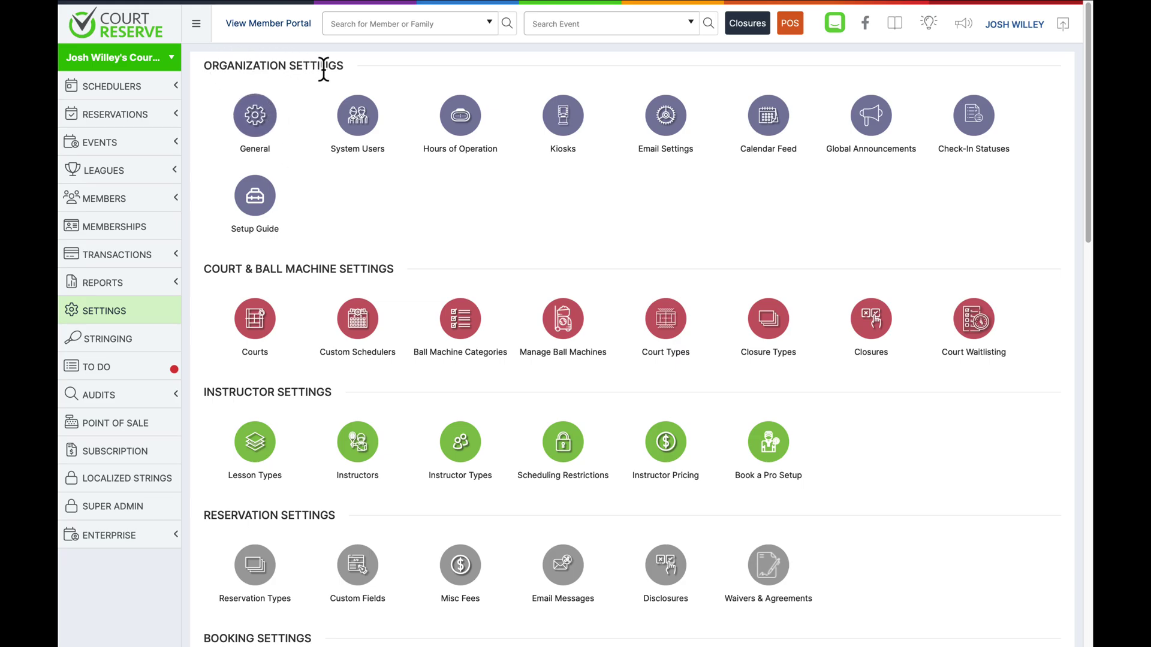
click(254, 119)
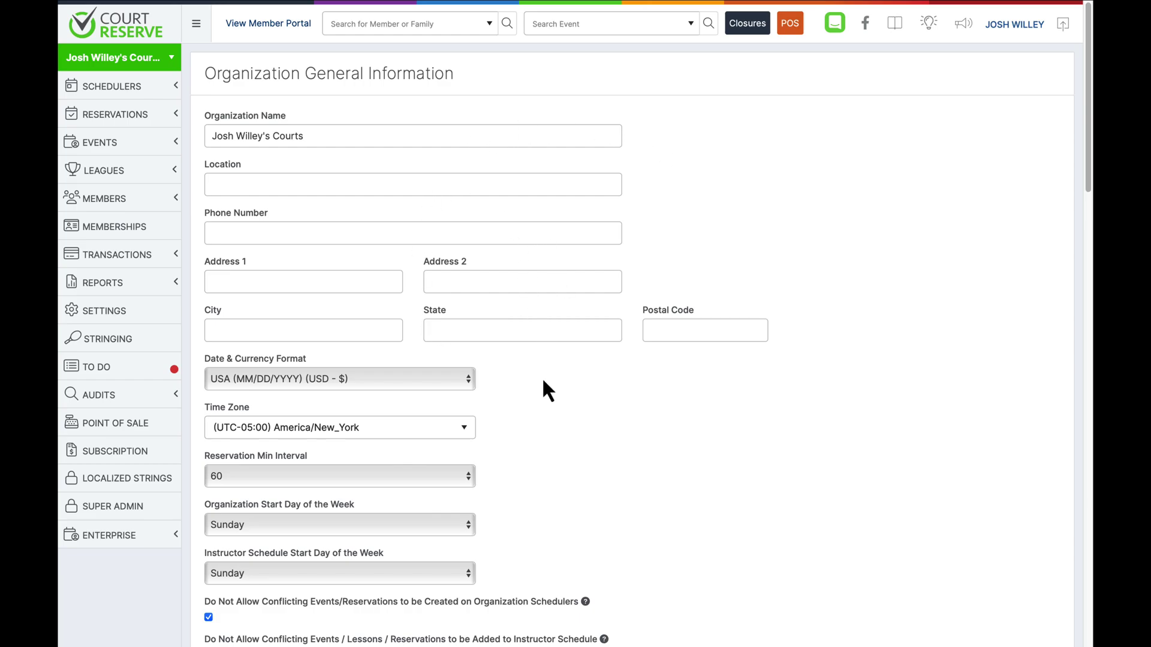
click(462, 384)
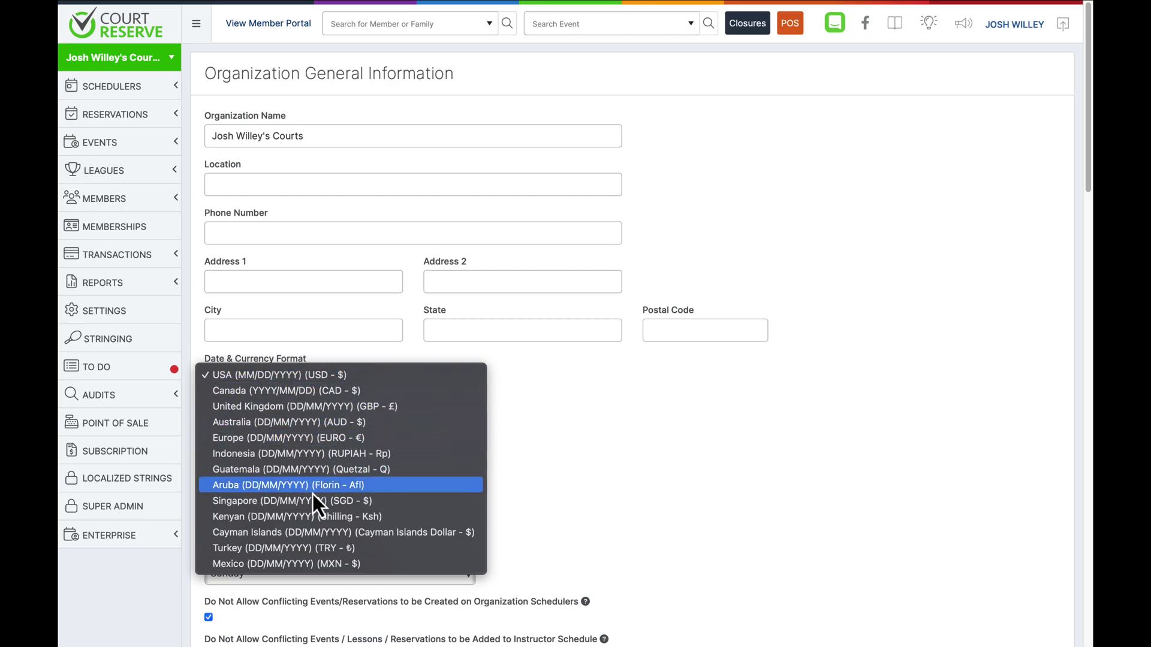
click(529, 408)
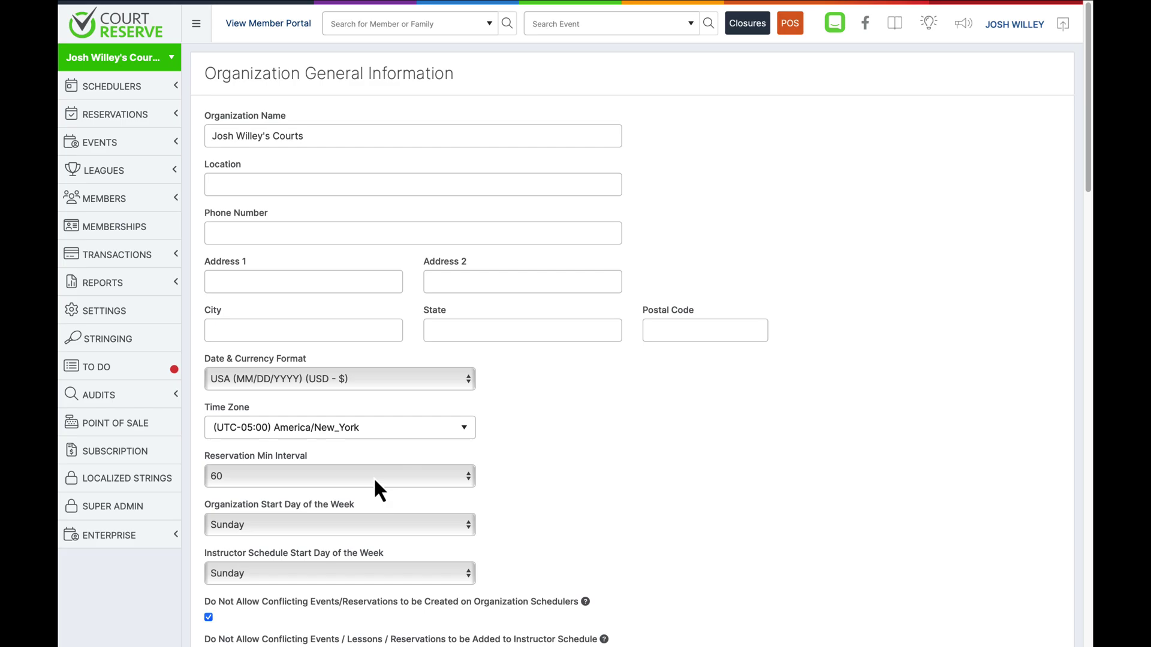
click(148, 96)
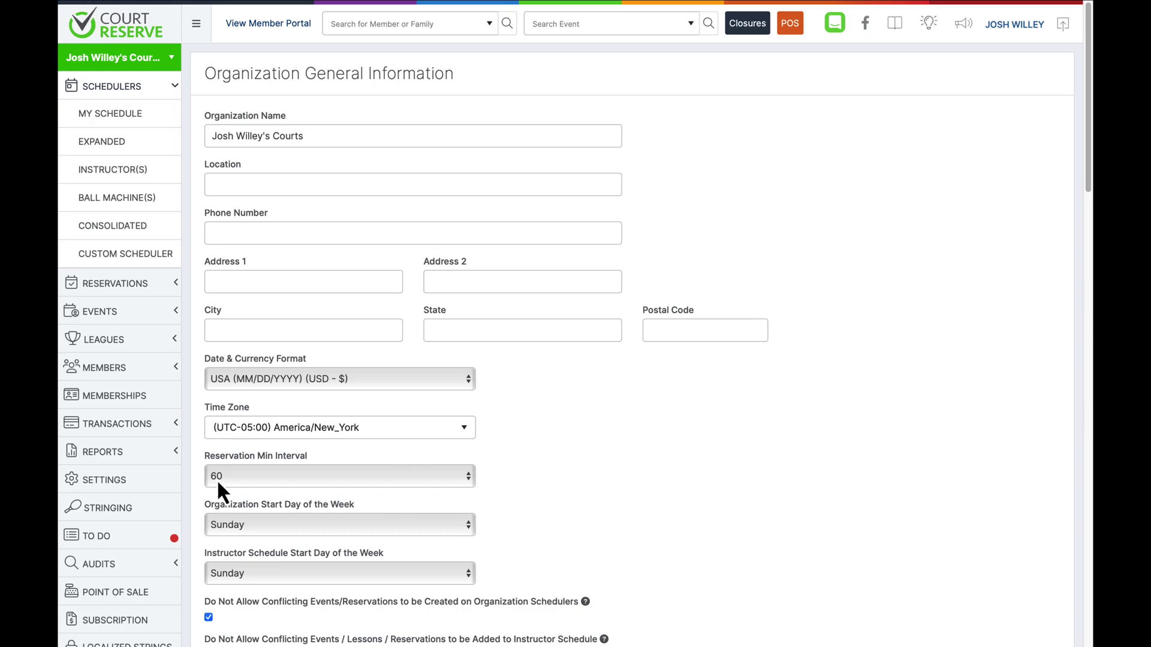
- Toggle the options that block conflicting bookings on the organization schedulers and instructor schedule, leaving both enabled
scroll(217, 480, down, 5)
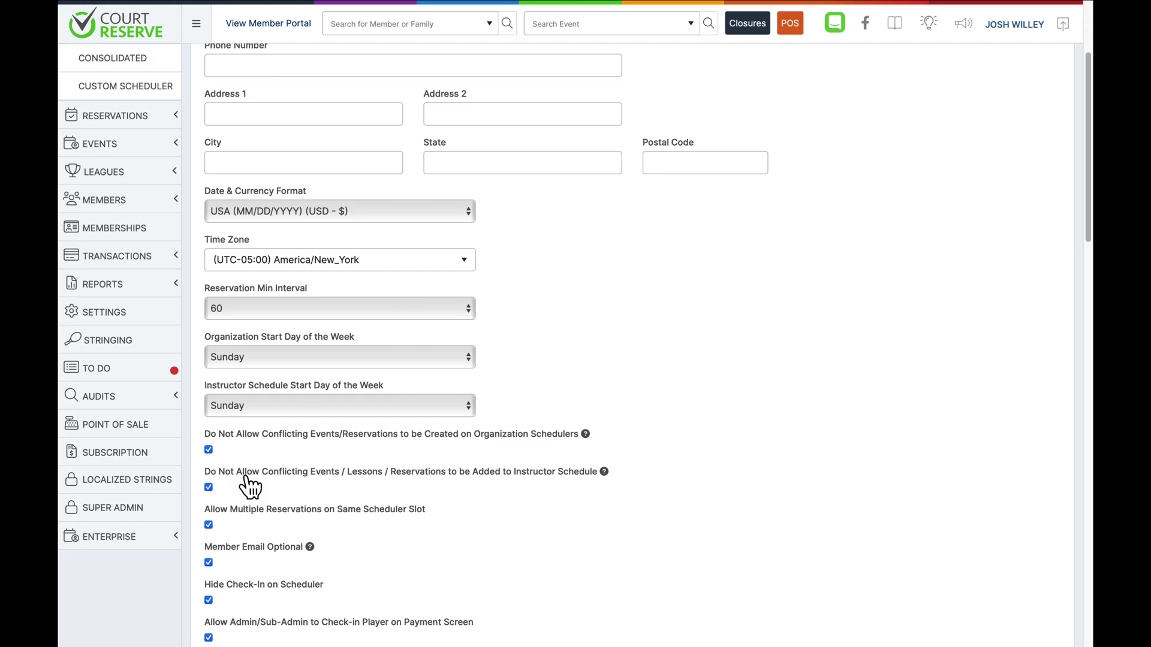
click(208, 450)
click(209, 450)
click(208, 450)
click(208, 488)
- Disable the Hide Check-In on Scheduler option in the organization's General settings
scroll(286, 474, down, 3)
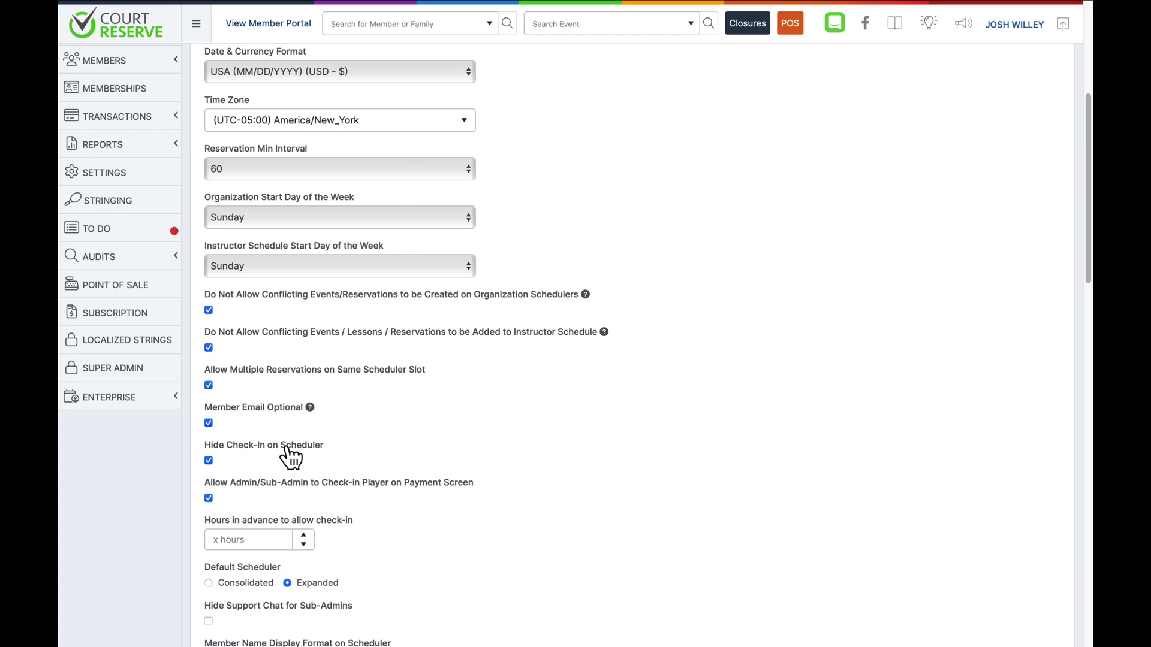
click(209, 461)
- Switch Send Event Reminders and Send Reservation Reminders off and back on to view their hours-prior fields
scroll(213, 470, down, 5)
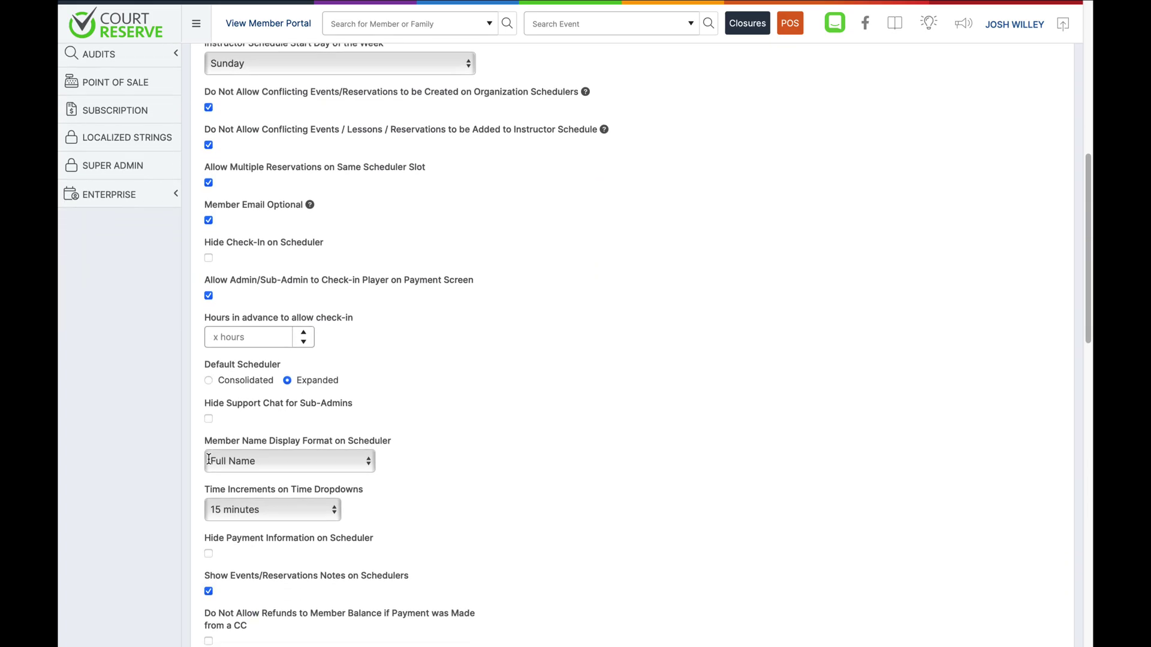
scroll(208, 463, down, 5)
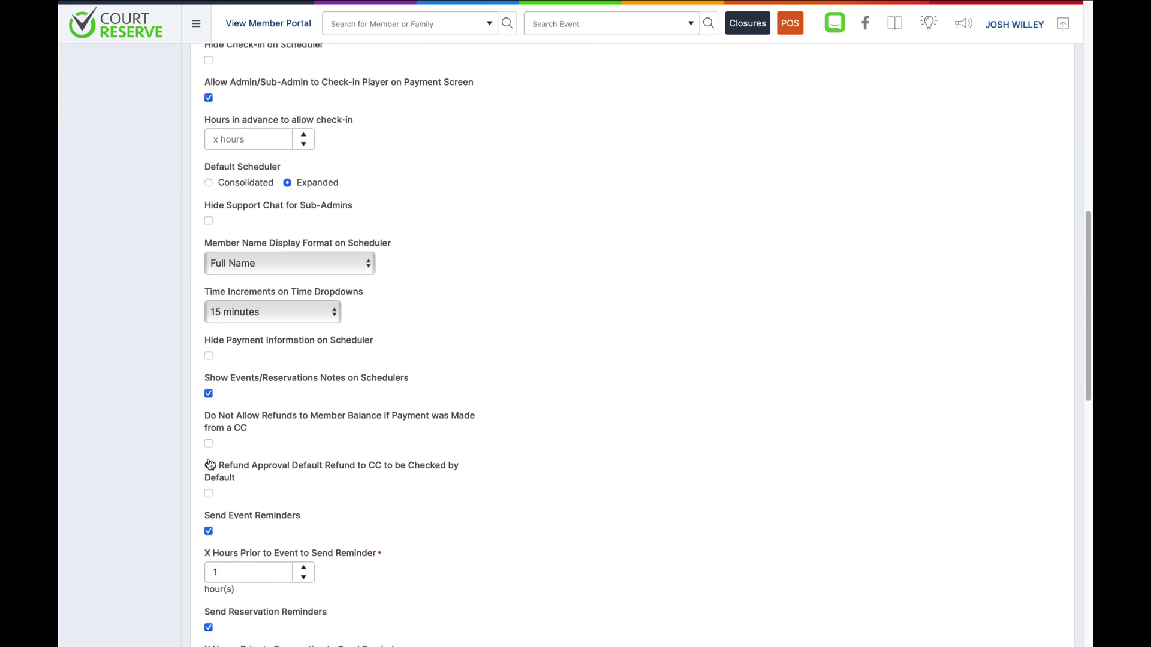
scroll(216, 474, down, 1)
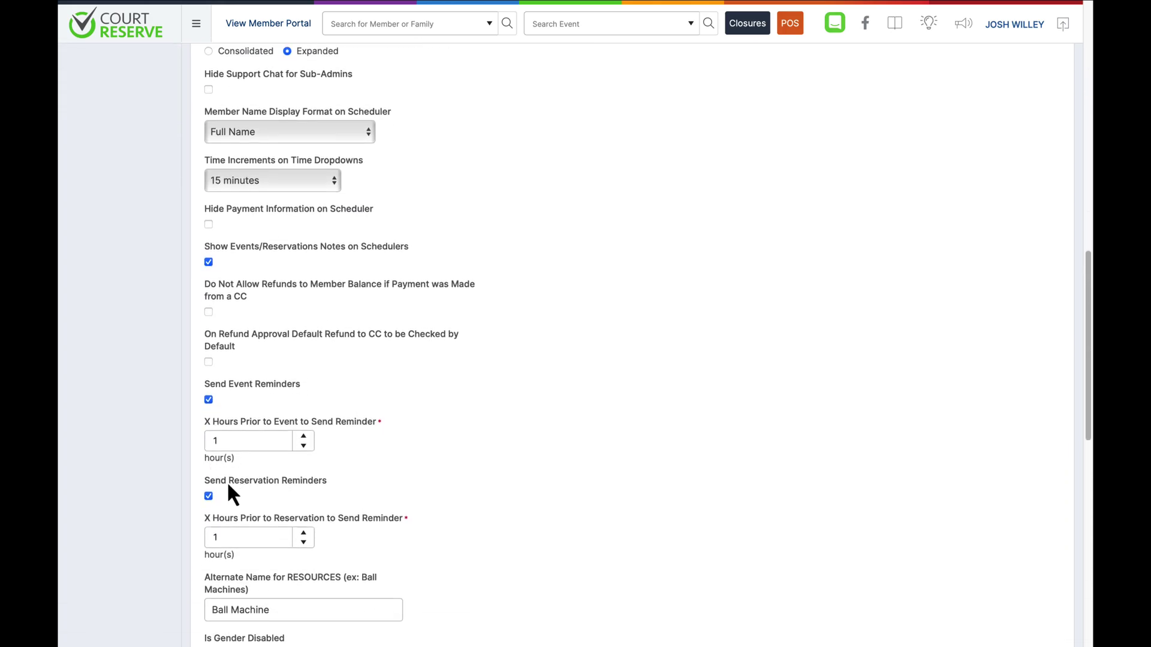
click(208, 400)
click(209, 437)
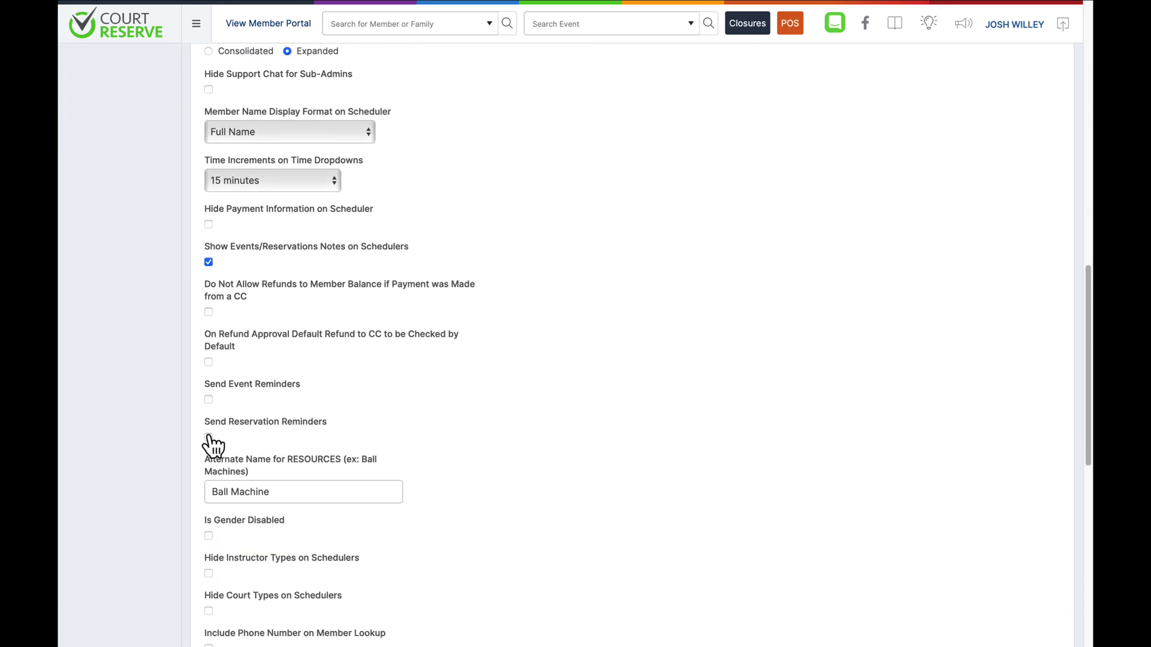
click(209, 399)
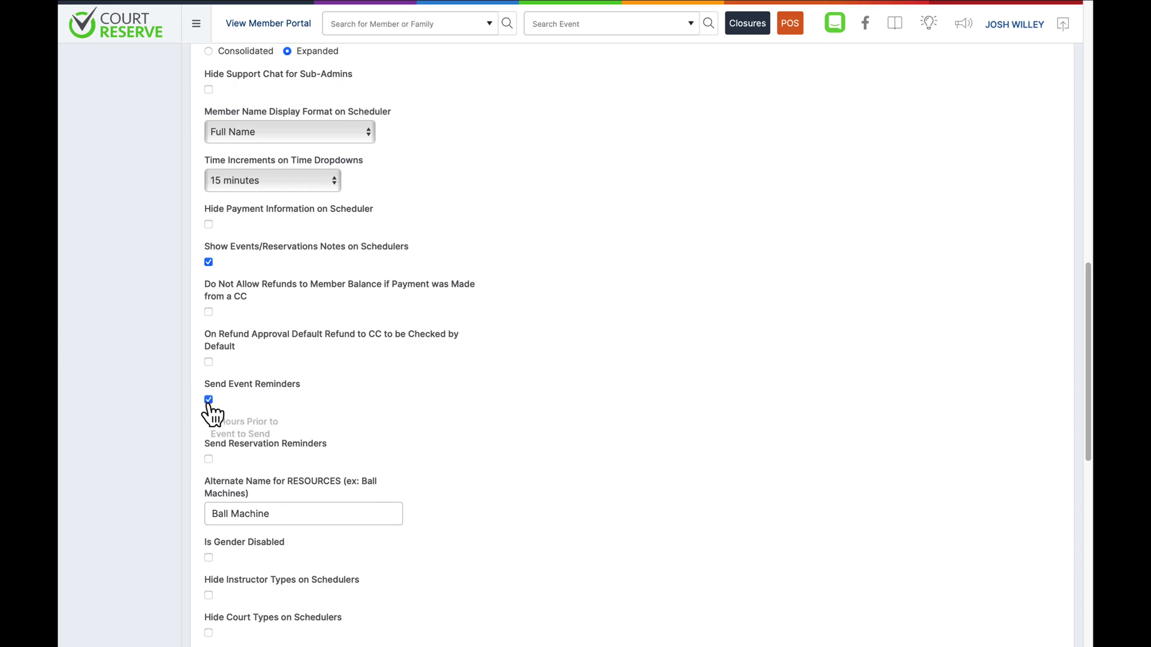
click(209, 496)
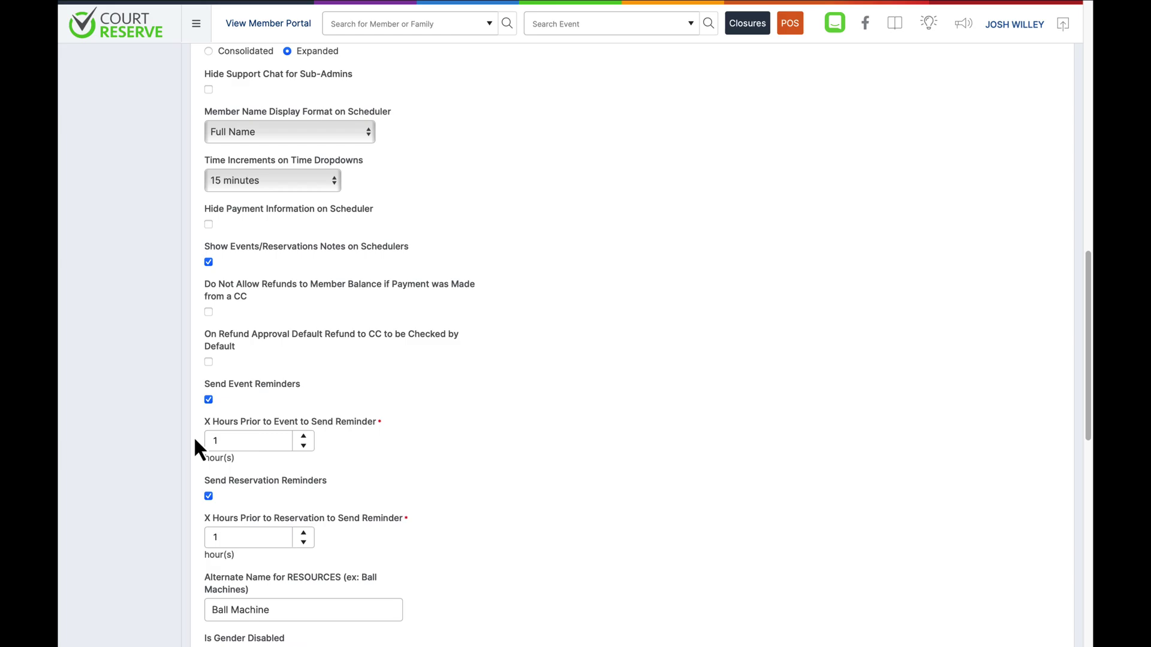
click(209, 400)
click(209, 400)
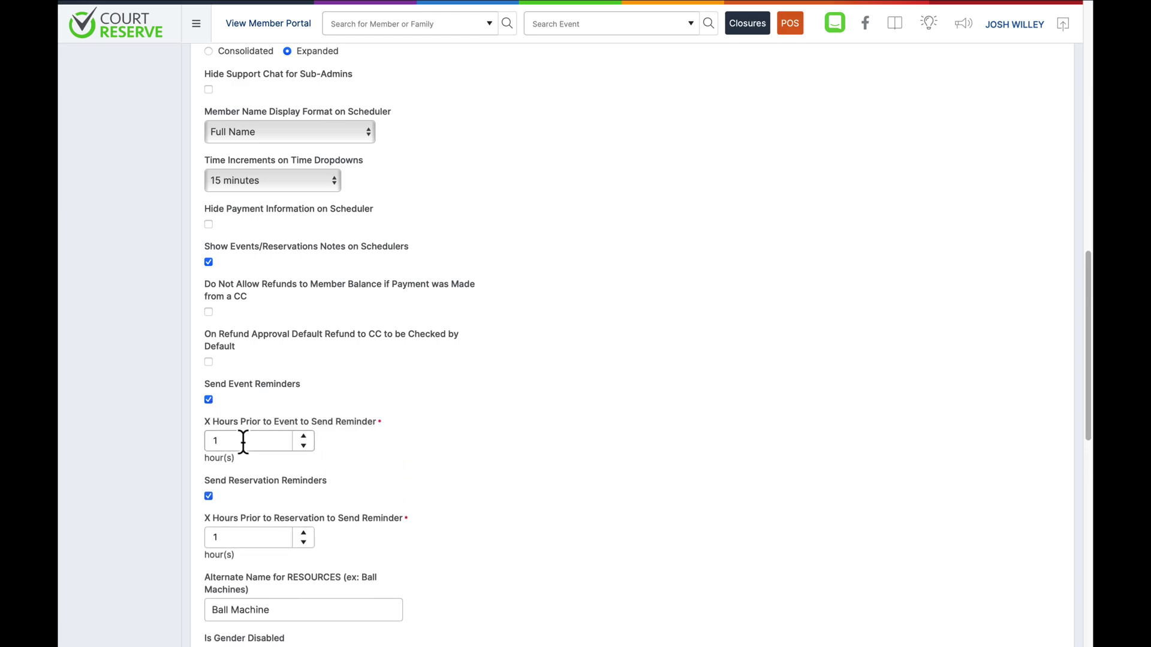
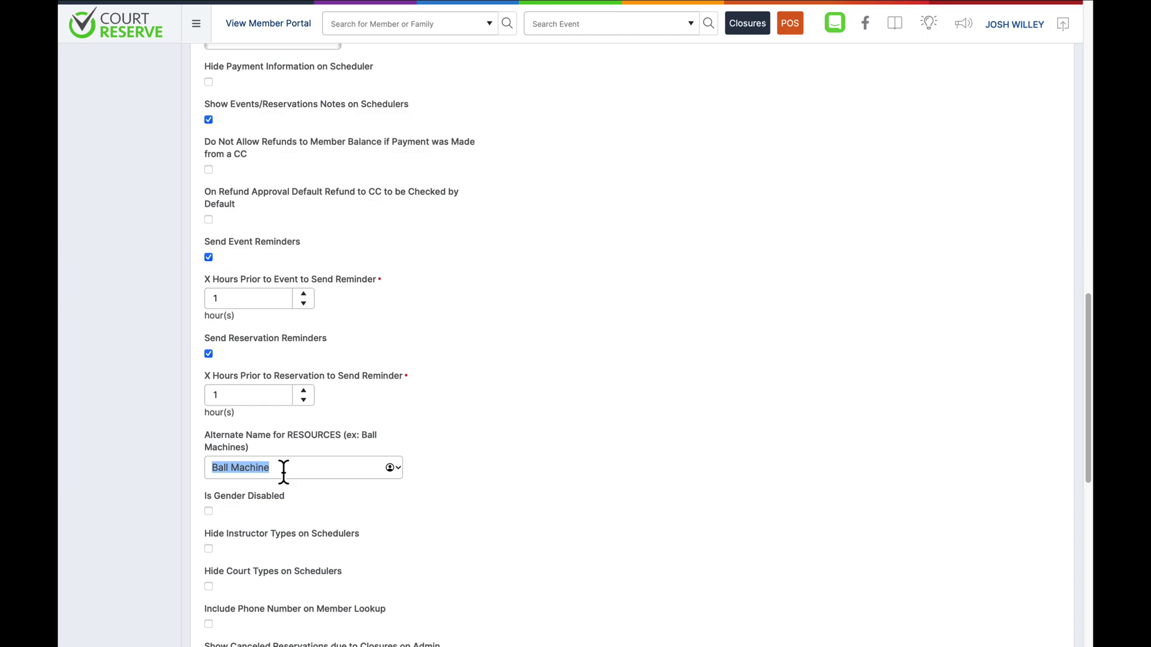
- Replace the alternate name for resources with "Resource" and look through the remaining general options
text(Resou)
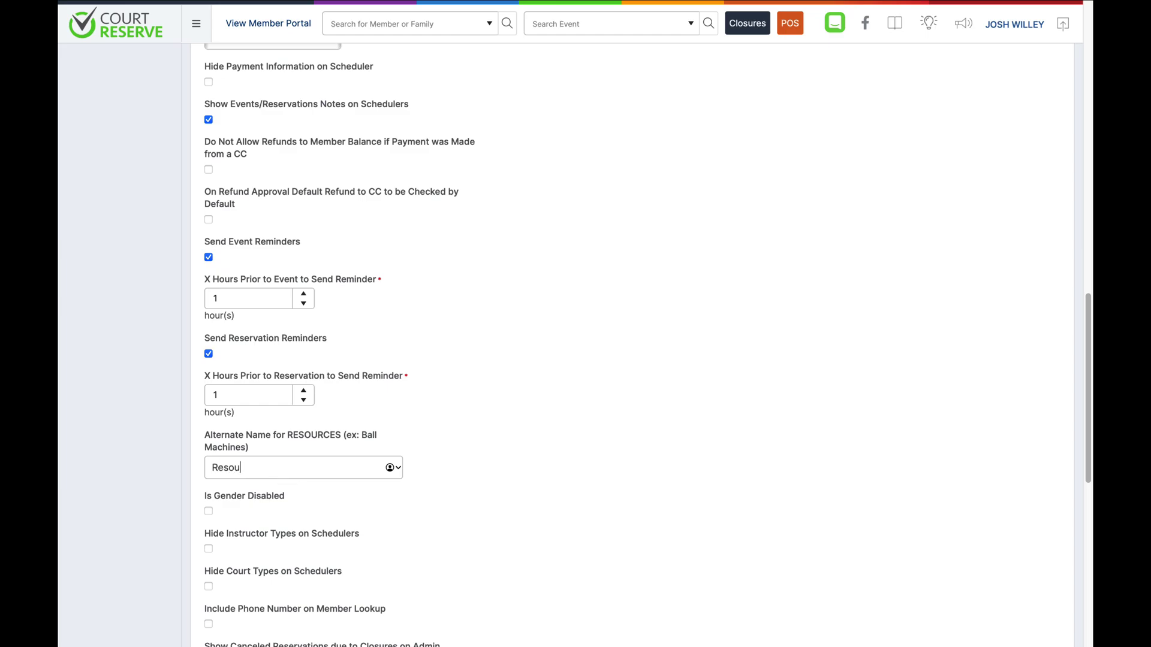
text(rce)
scroll(482, 512, down, 6)
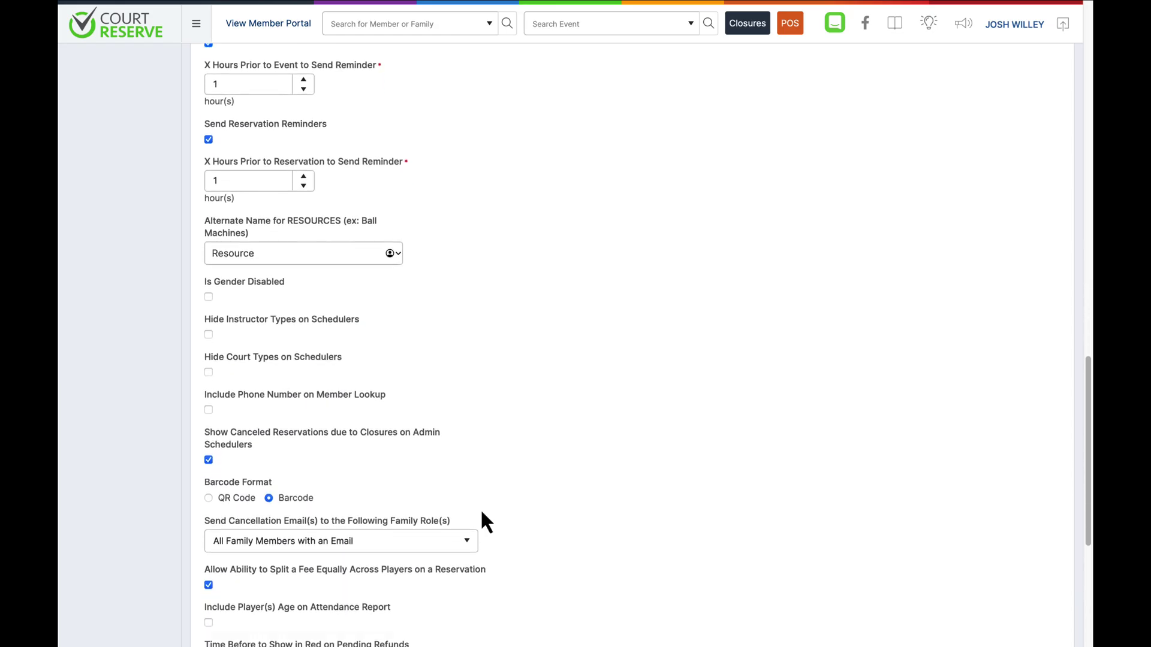
scroll(481, 512, down, 2)
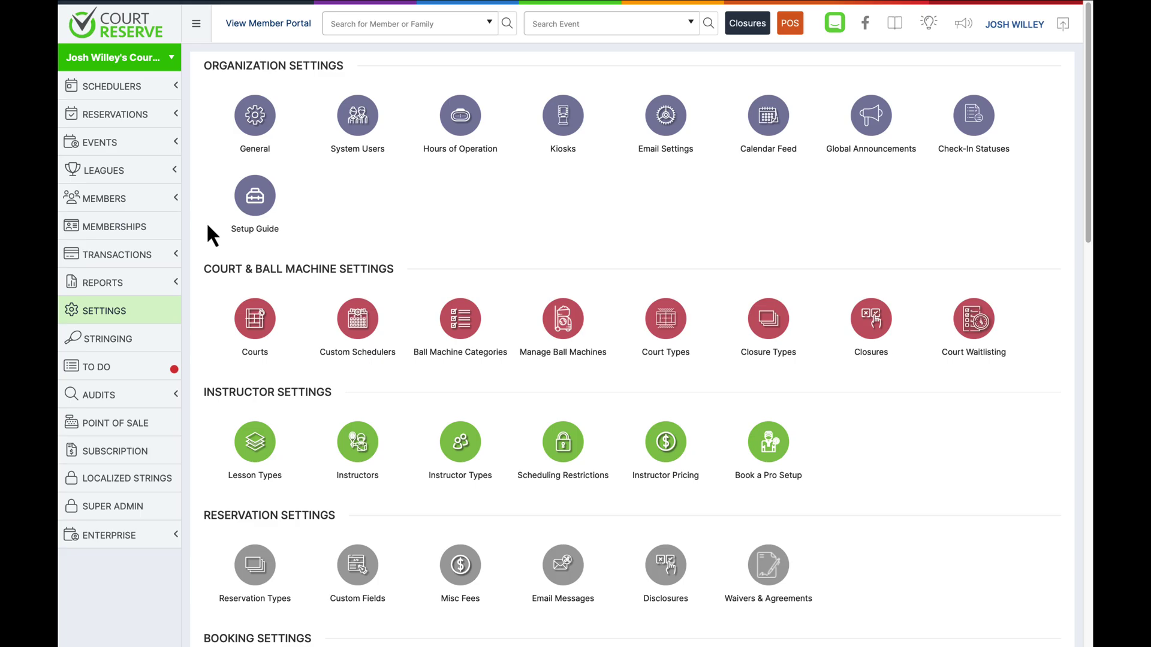
- Open Hours of Operation, view Monday's available closing times, and leave the page without saving changes
click(460, 123)
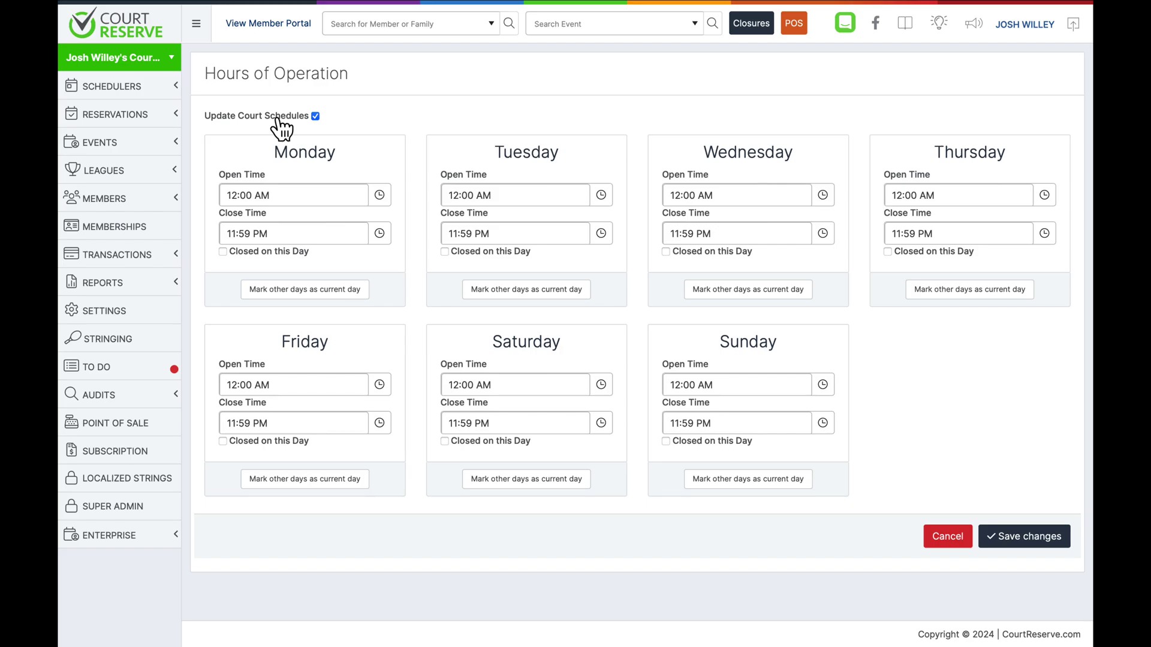
click(379, 233)
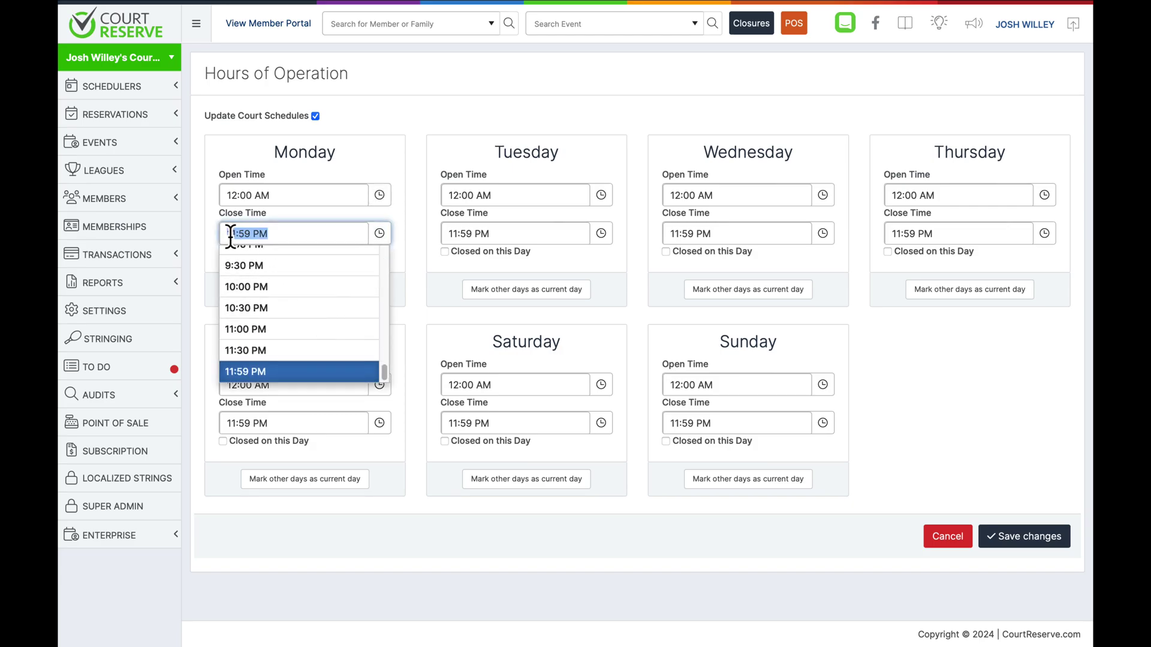
click(413, 141)
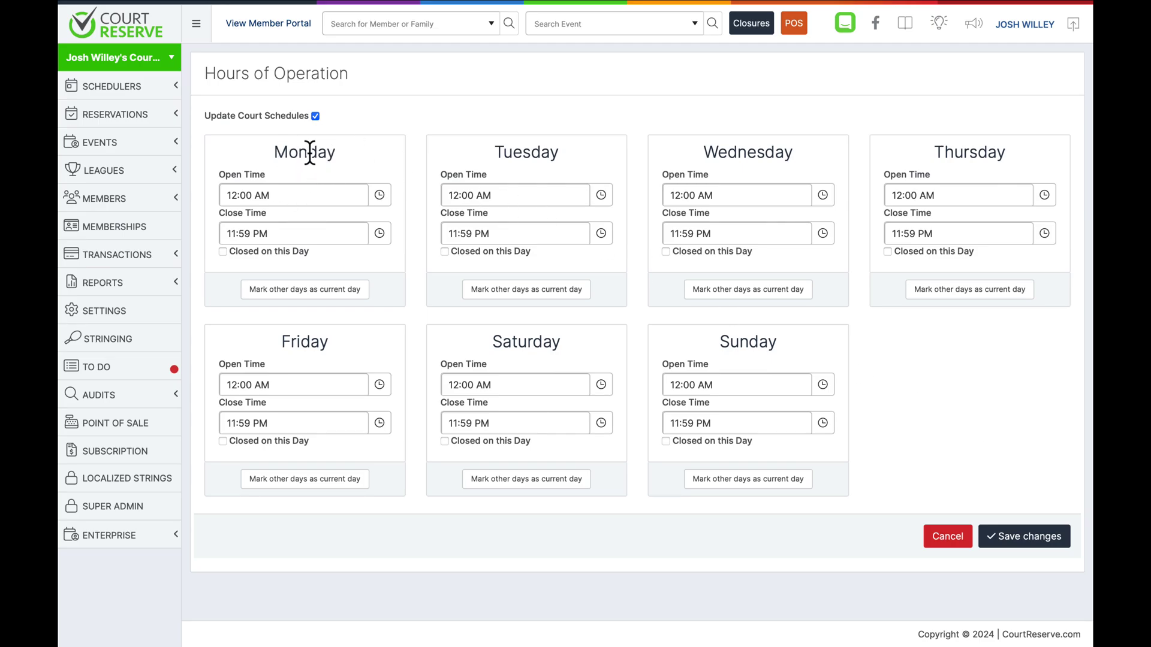
click(378, 239)
scroll(352, 314, up, 3)
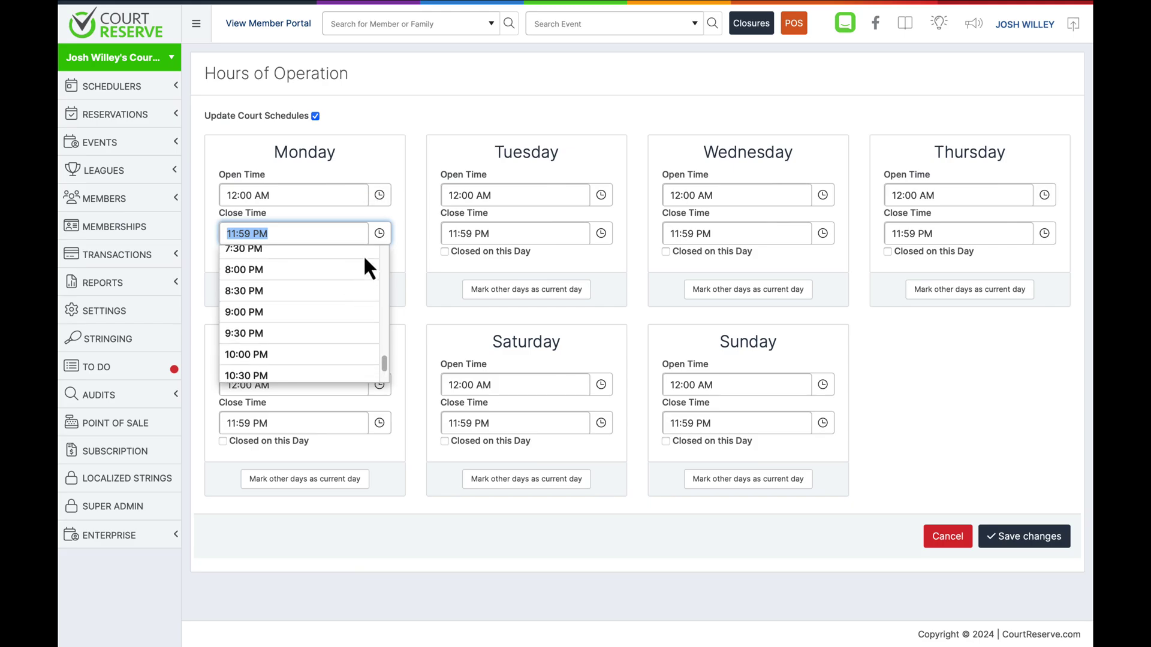
click(414, 119)
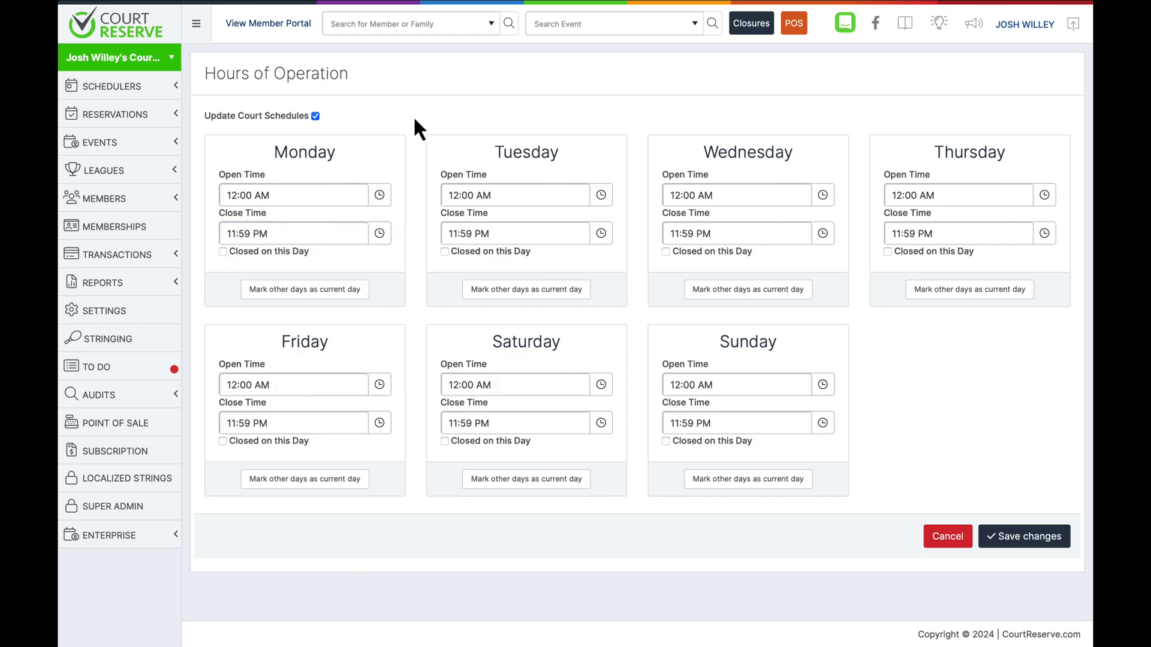
click(952, 539)
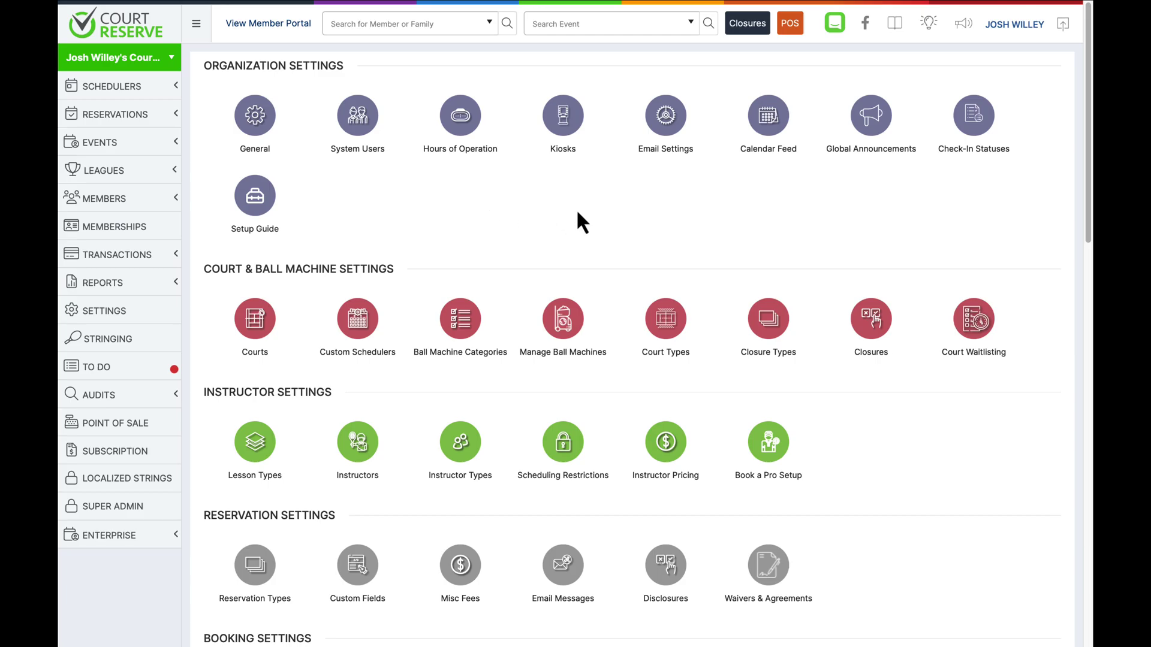
- Open the Sign-Up Form in Portal Settings and review its instructions, optional fields and custom fields
scroll(578, 215, down, 7)
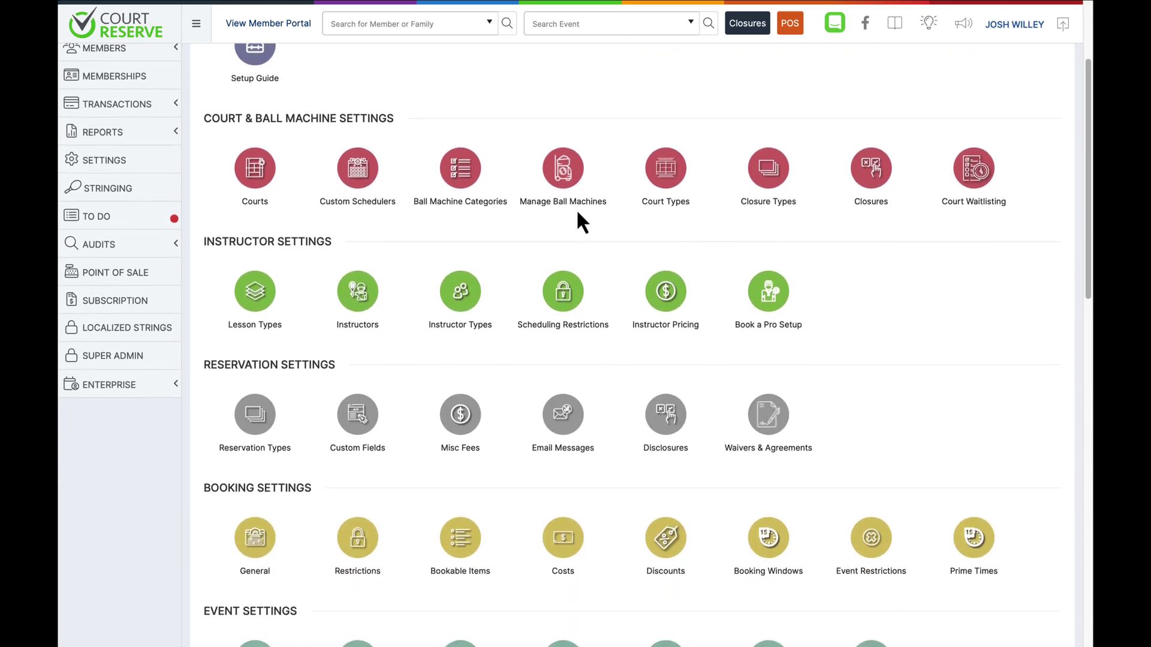
scroll(577, 213, down, 4)
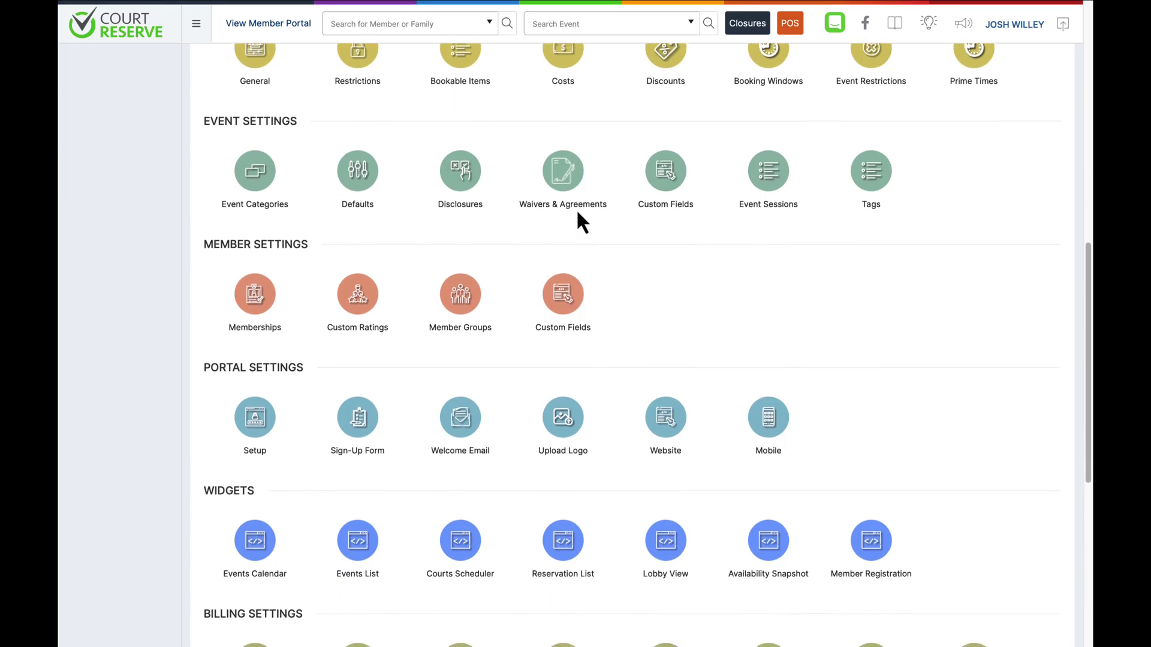
click(361, 423)
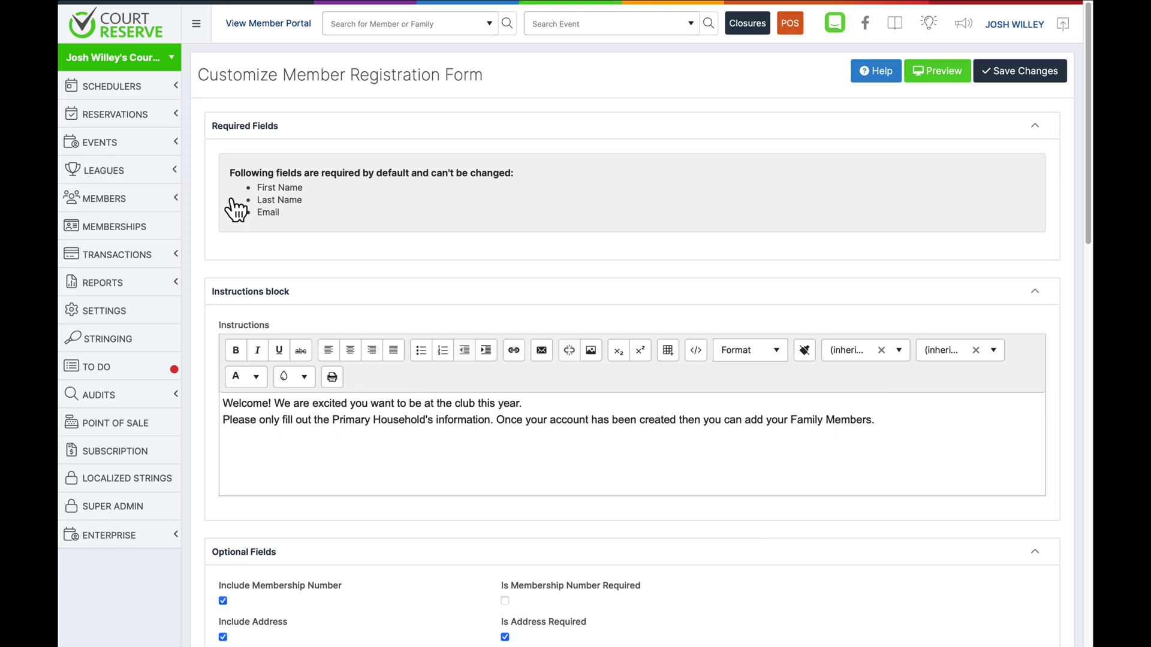
scroll(237, 210, down, 5)
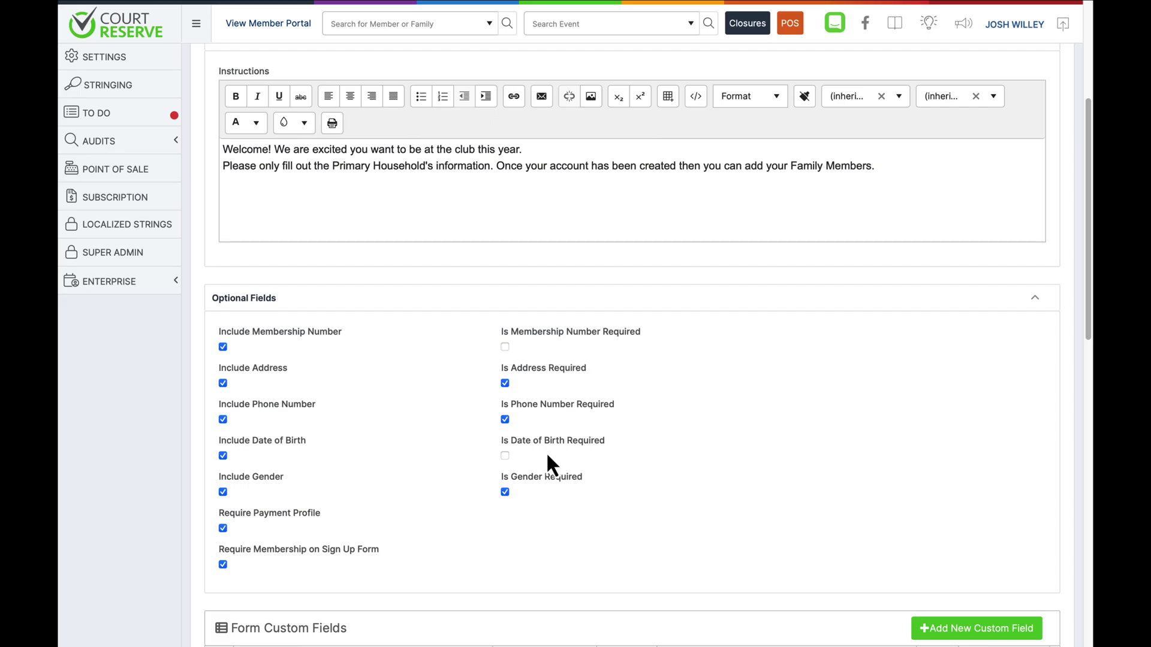
scroll(547, 457, down, 4)
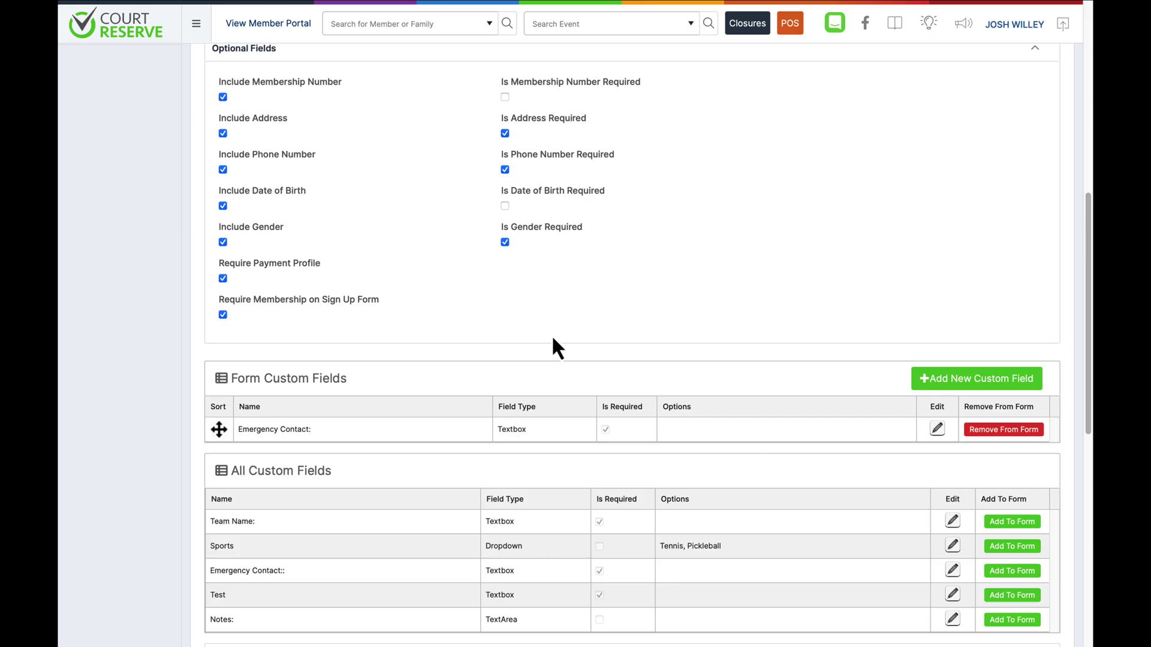
- Try the TextBox, TextArea and DropDown field types in a new custom field, and close it without saving
click(948, 384)
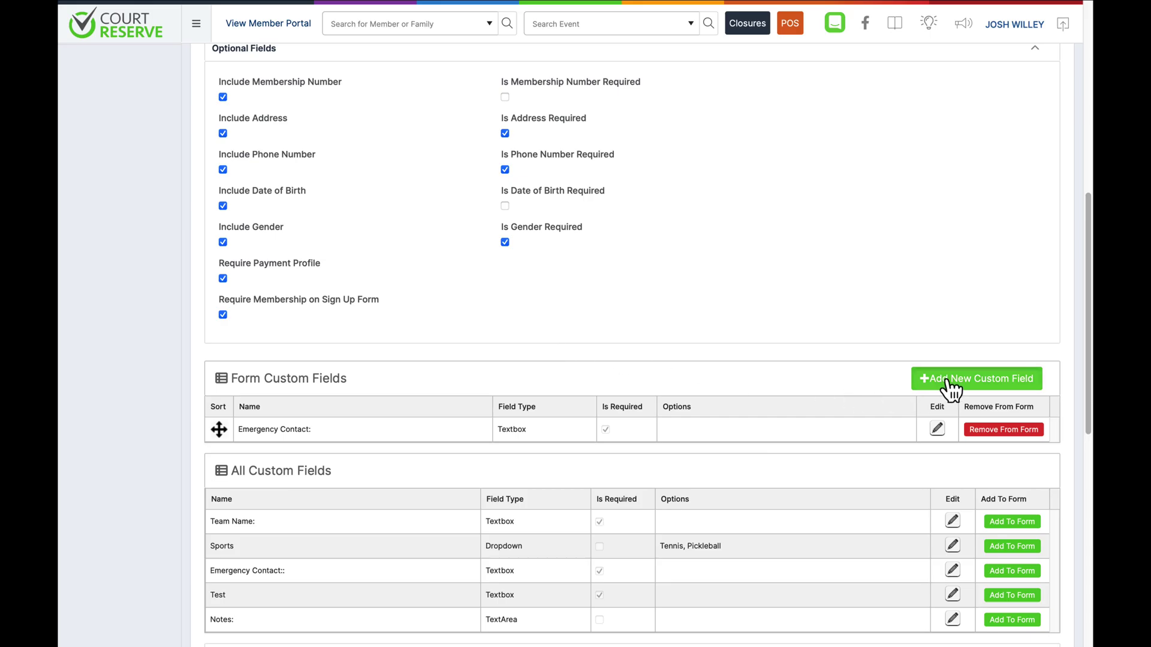
click(526, 111)
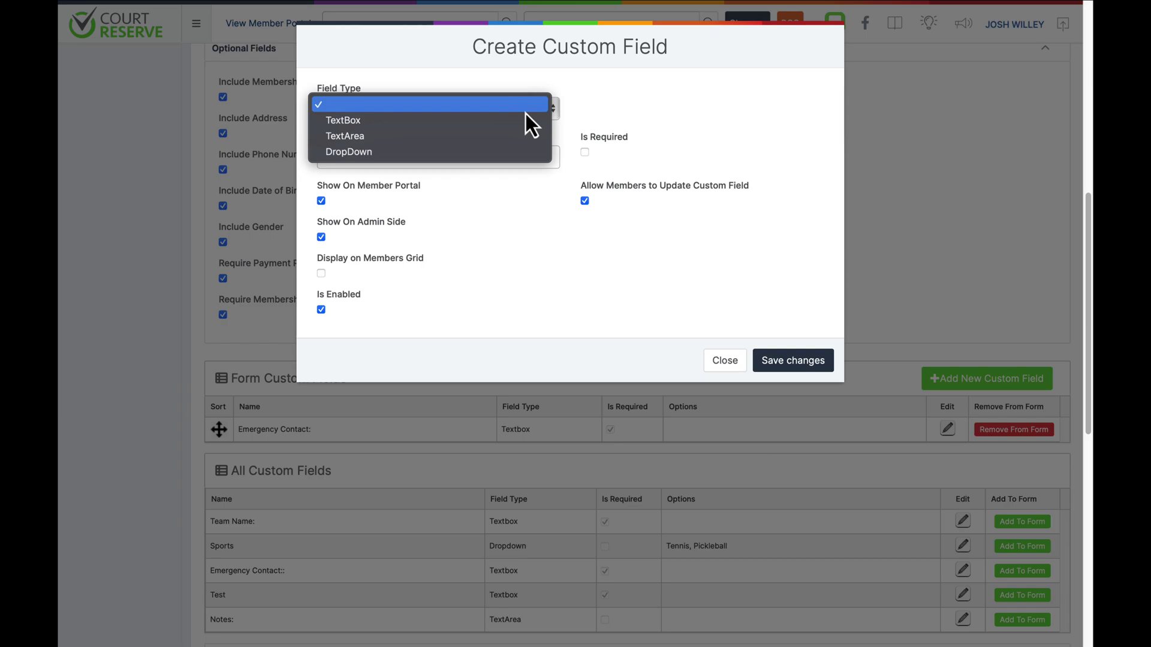
click(519, 120)
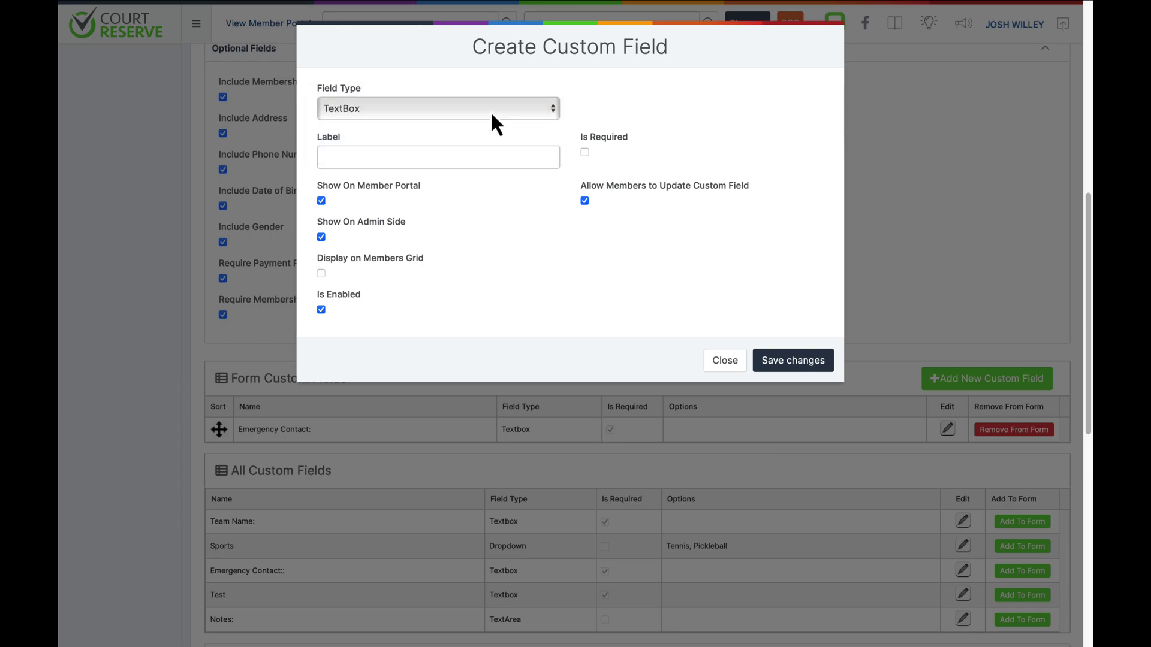
click(441, 112)
click(441, 123)
click(433, 119)
click(432, 121)
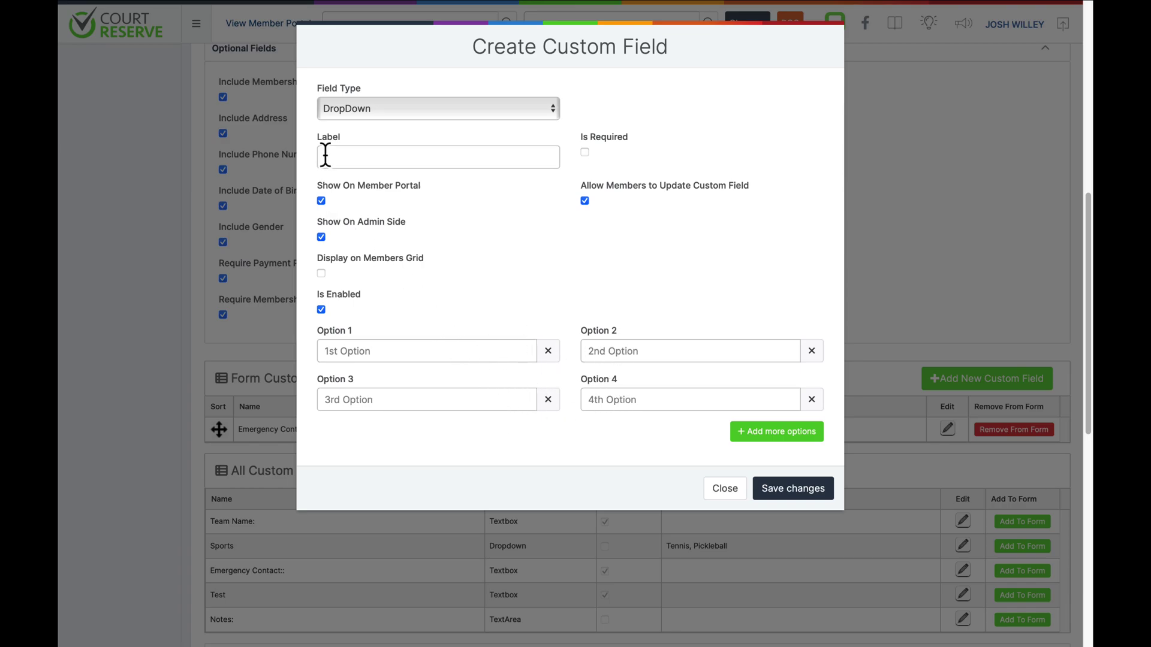
click(722, 491)
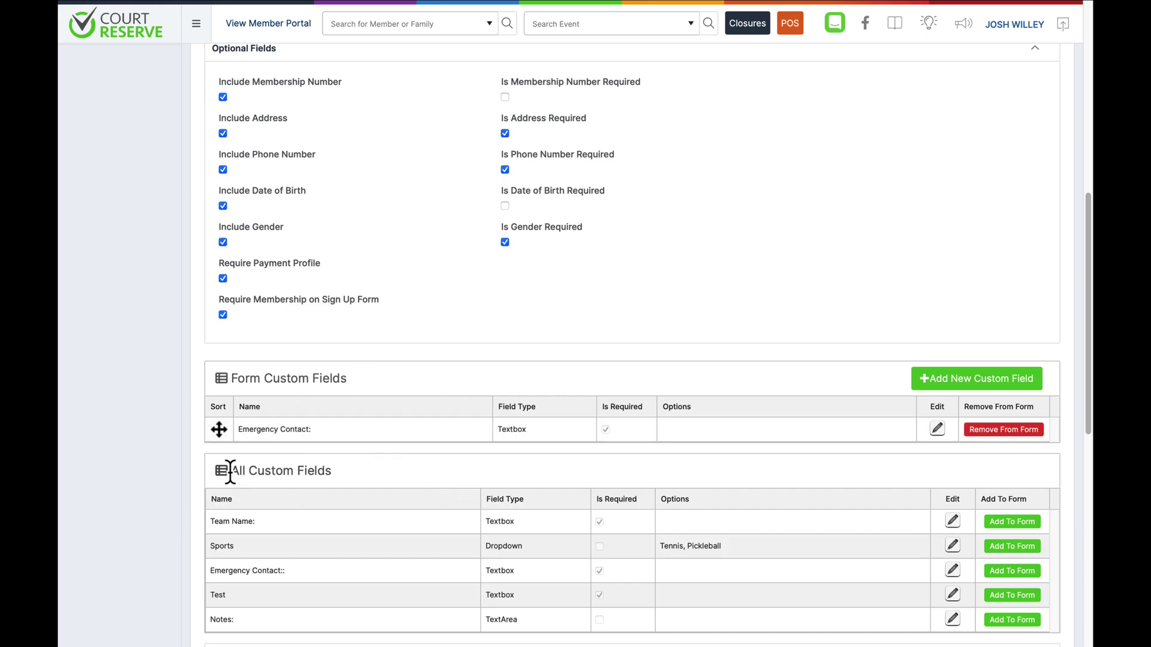
- Add the Sports custom field to the registration form and look through the Disclosures Block and Additional Settings
click(1032, 549)
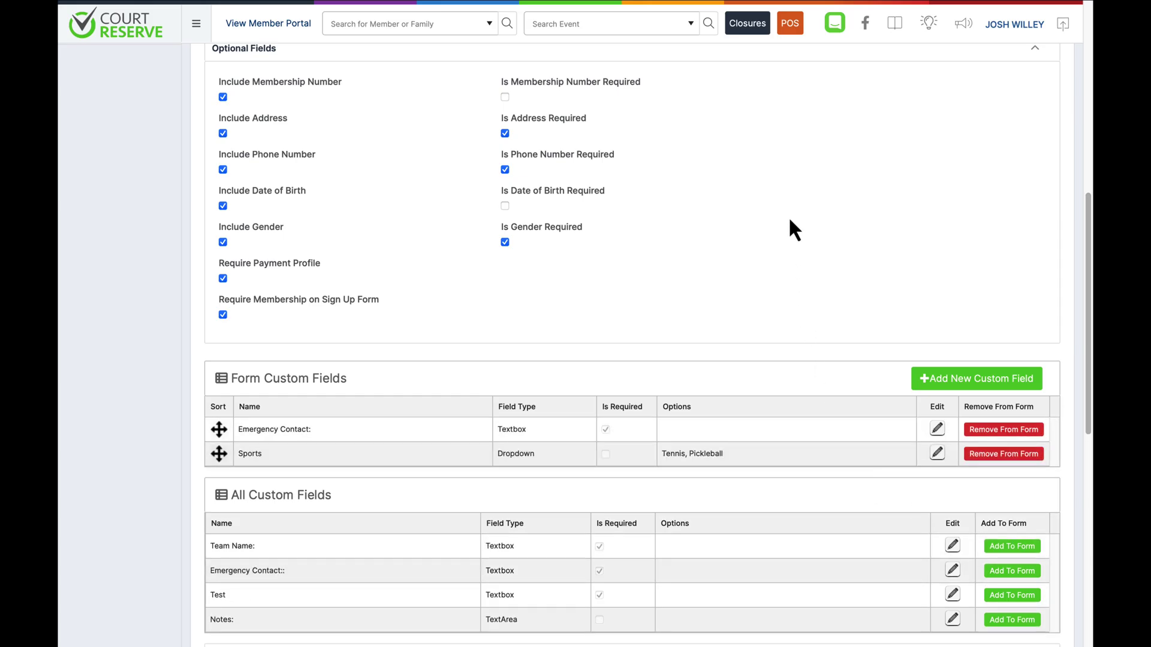
scroll(789, 220, down, 7)
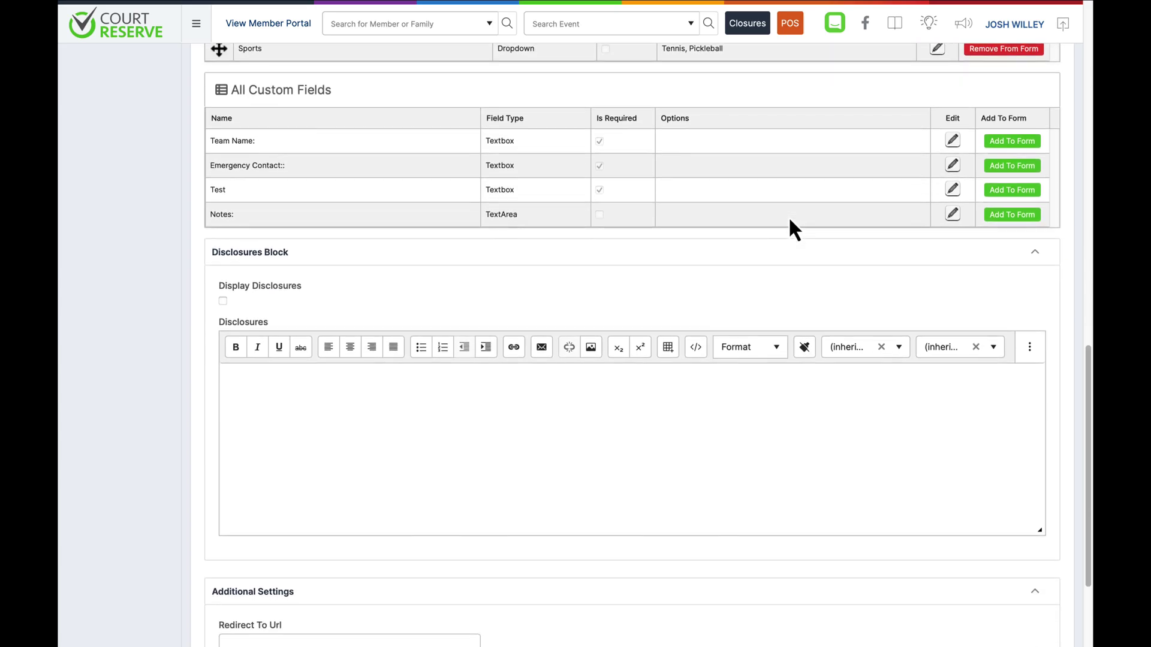
scroll(789, 221, down, 3)
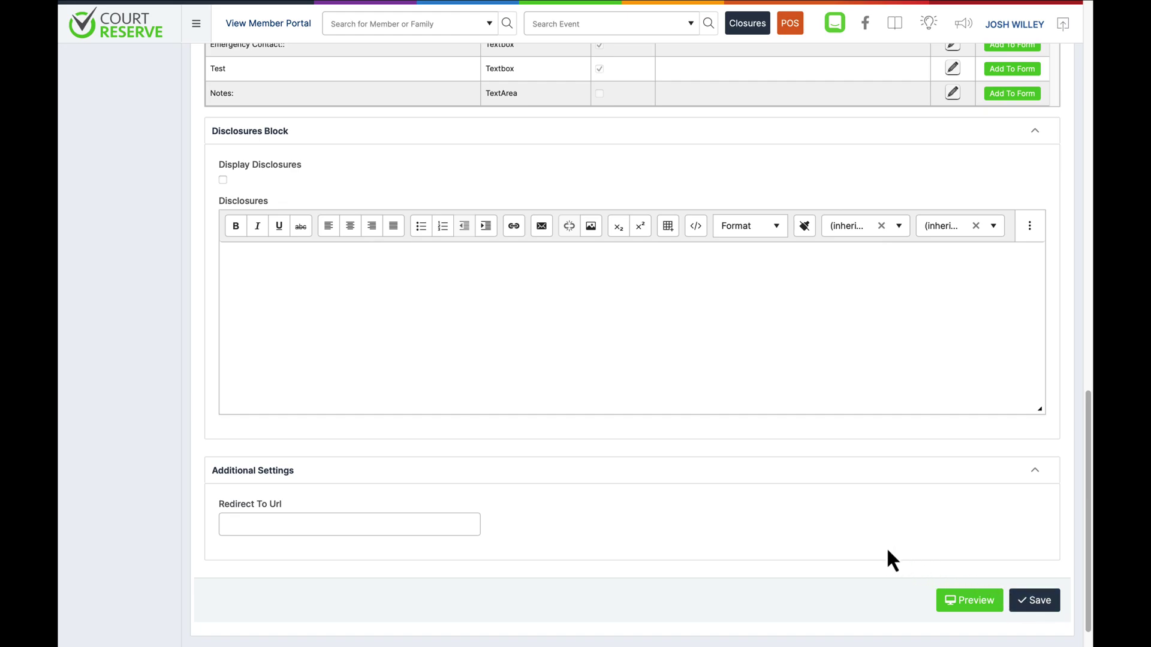
scroll(886, 546, up, 2)
scroll(888, 550, up, 10)
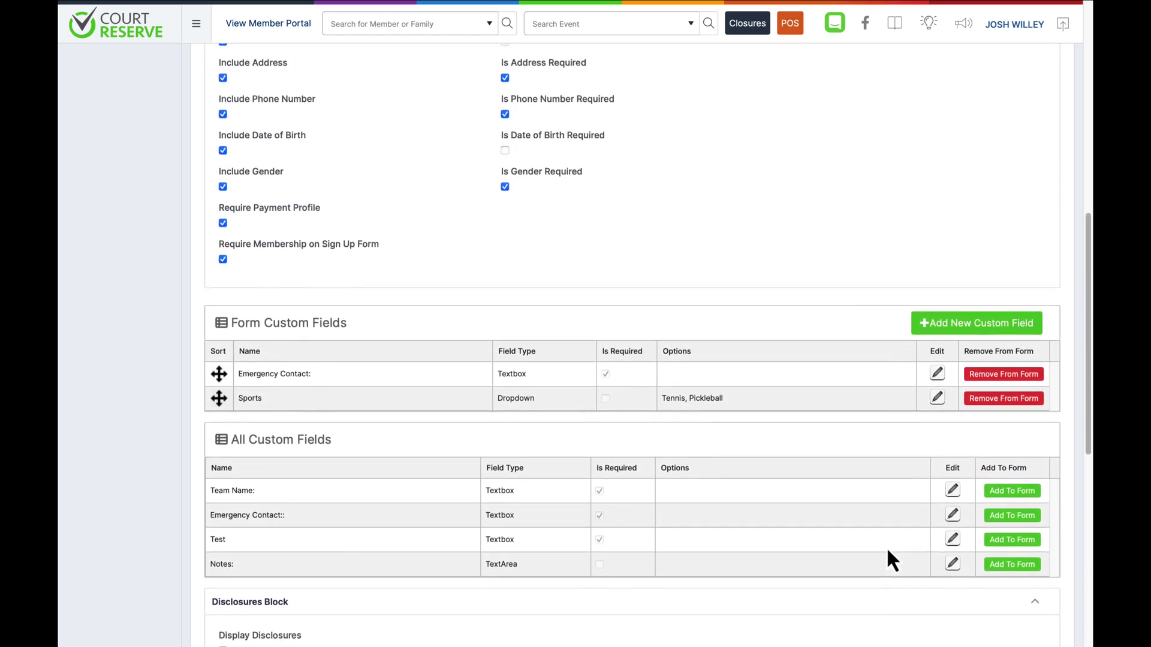
scroll(639, 350, up, 1)
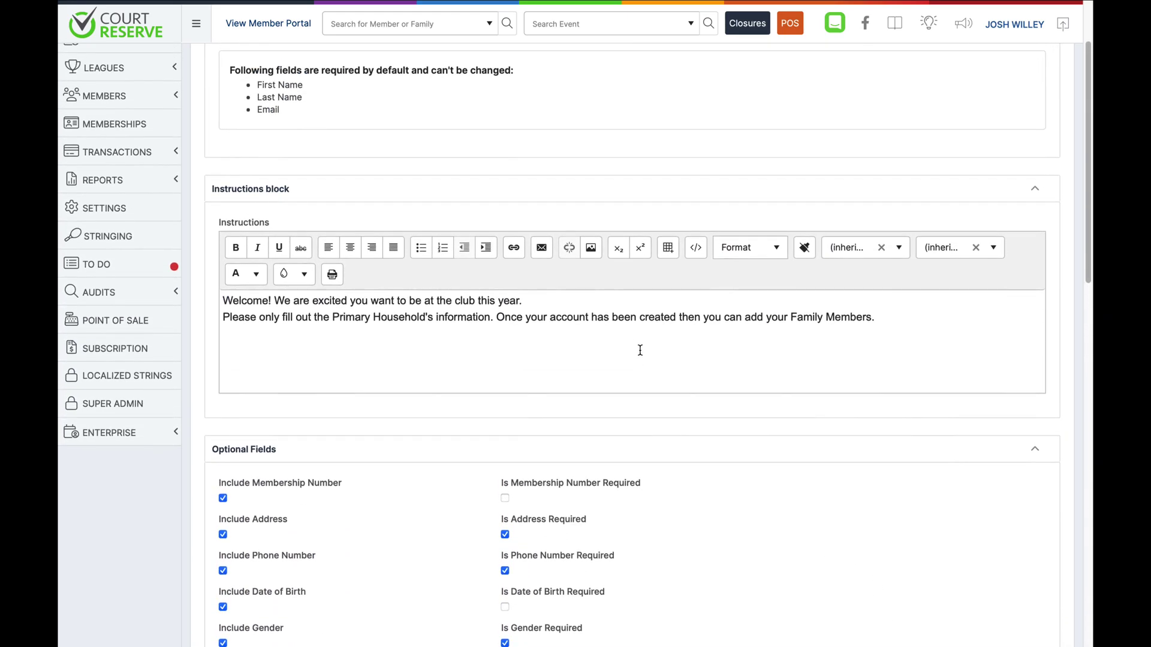
- Return to the settings overview and open the Welcome Email in Portal Settings
click(132, 216)
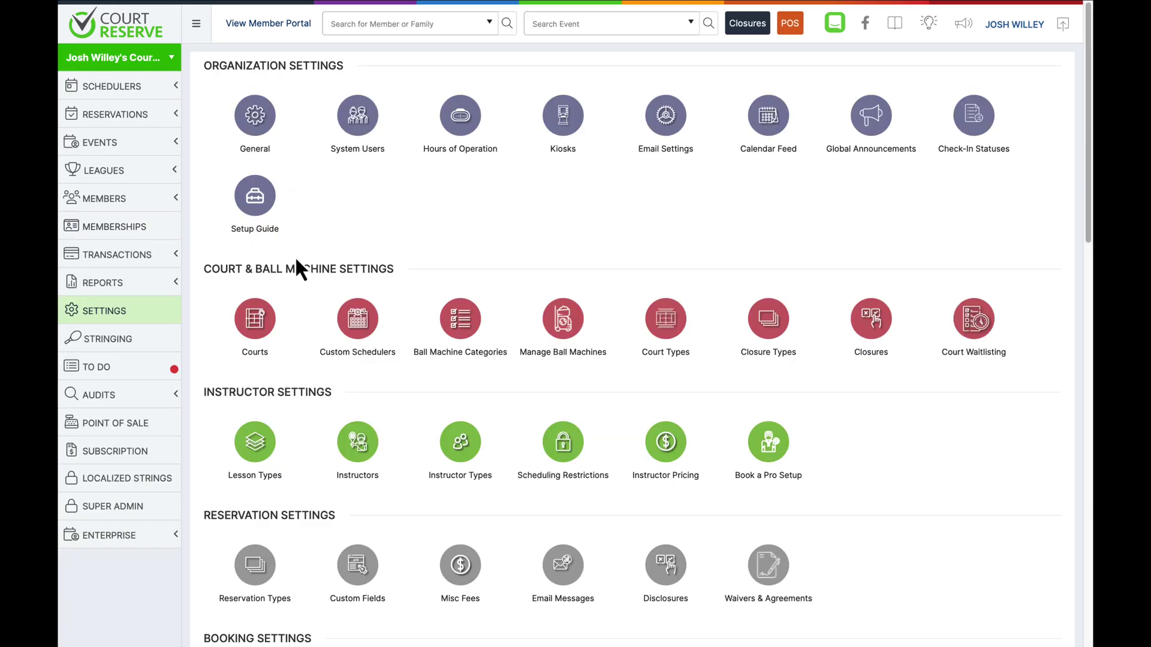
scroll(294, 256, down, 9)
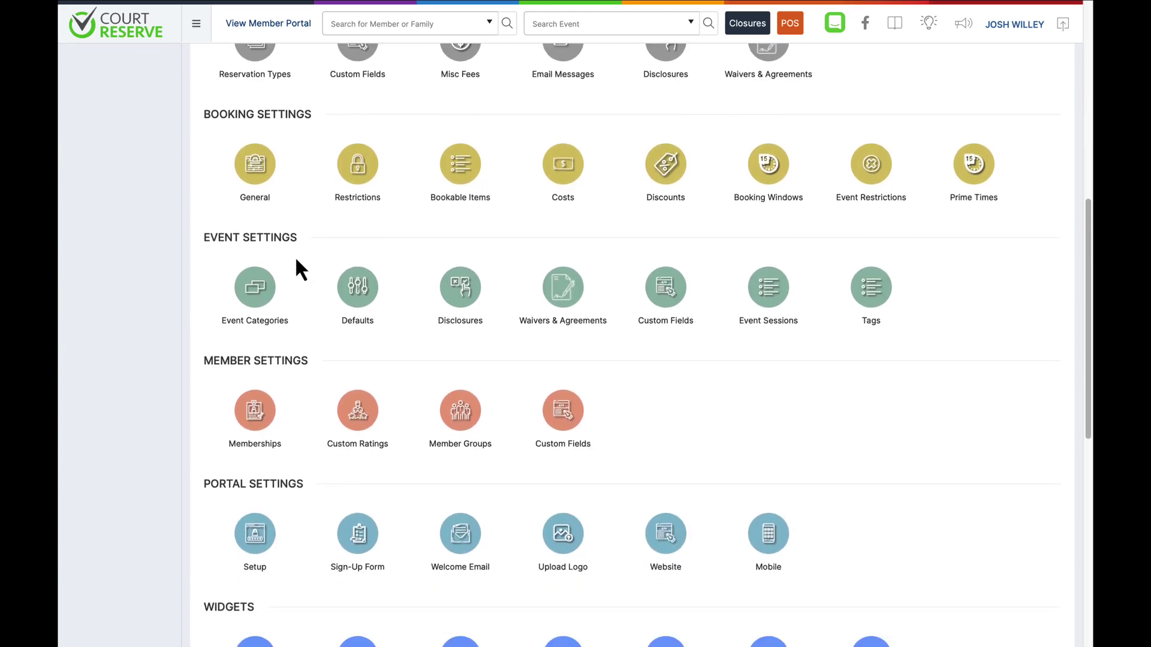
scroll(295, 256, down, 3)
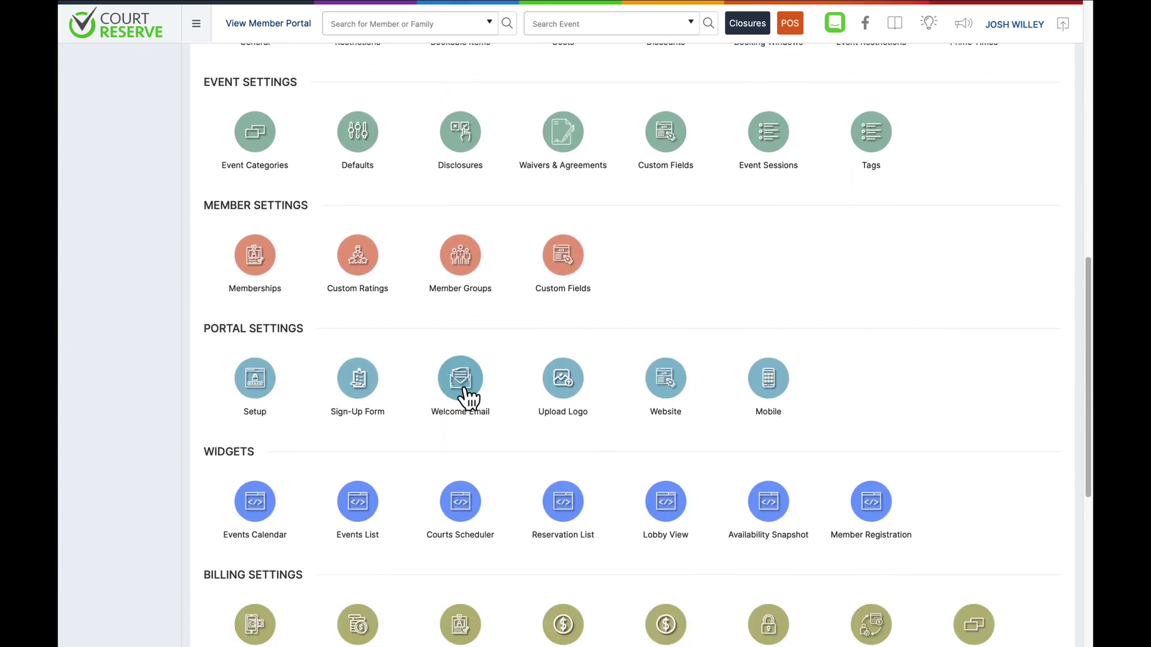
click(467, 395)
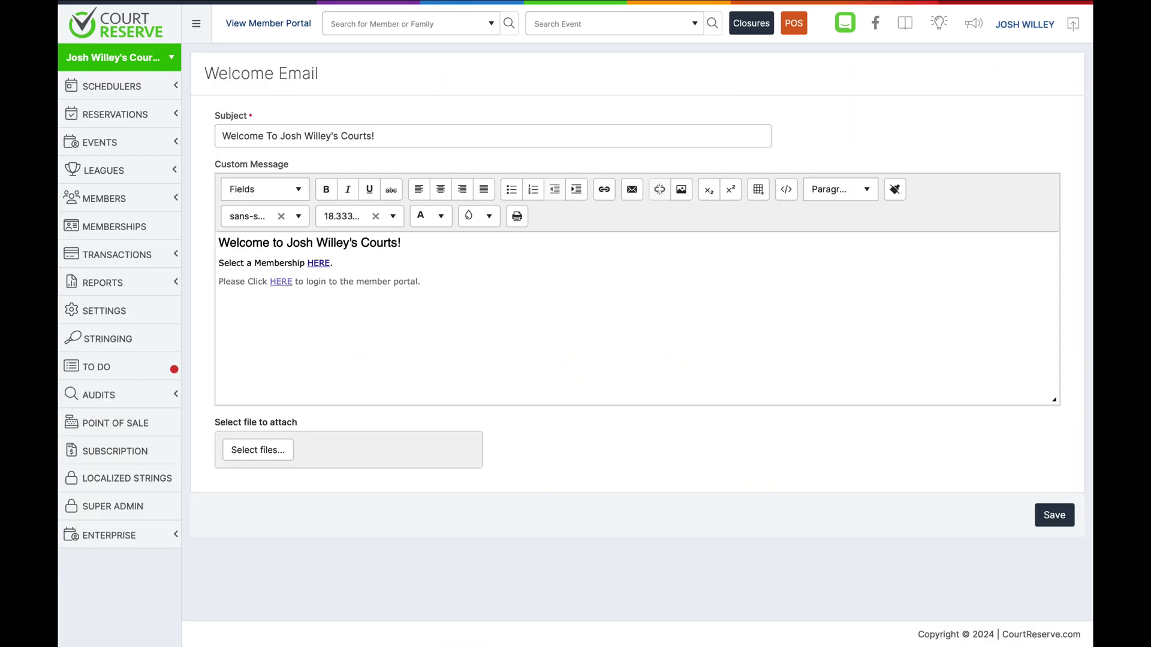